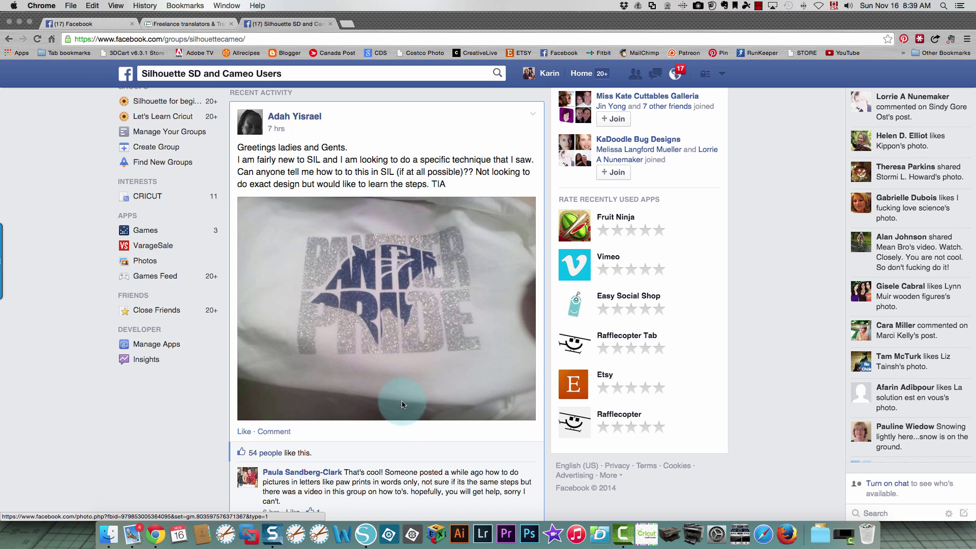
- Fill the traced head outline solid black and nudge it higher beside the cutting mat
click(365, 534)
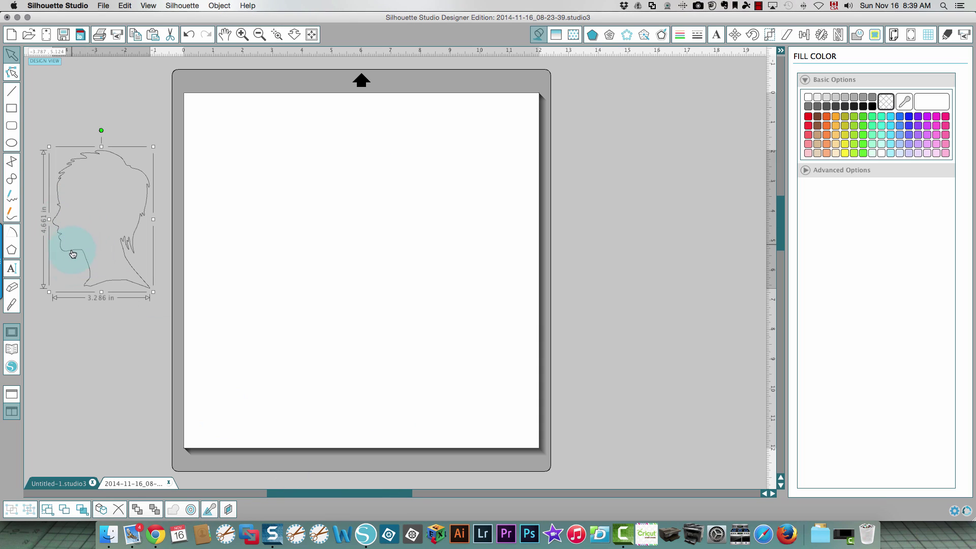
drag(89, 275, 88, 244)
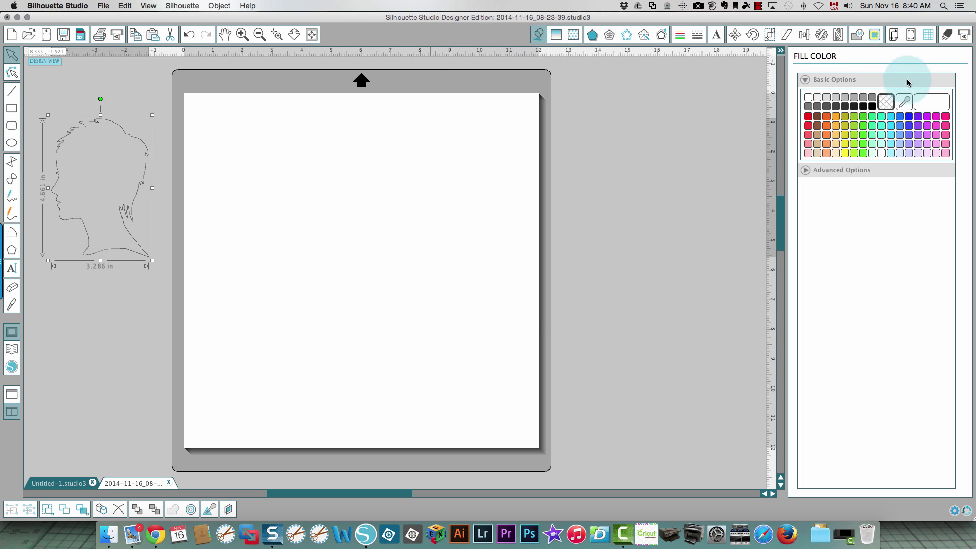
click(871, 107)
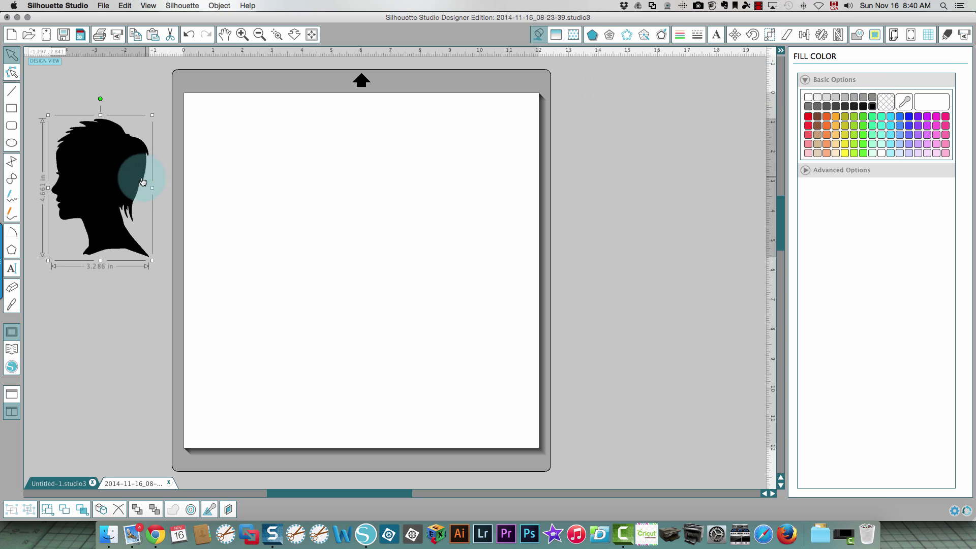
drag(109, 170, 112, 145)
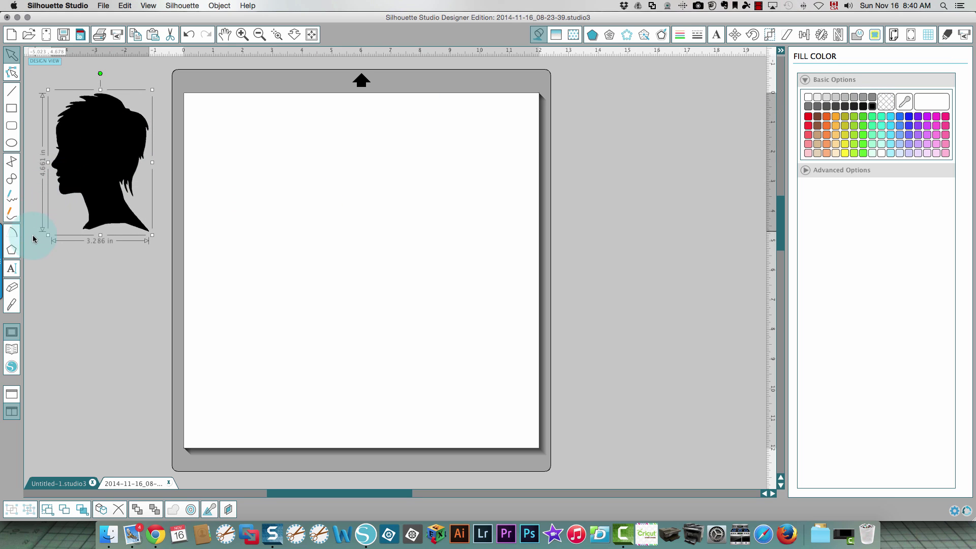
- Start Impact text at the page's top-left reading 'THIS IS ONE' / 'VERY PRETTY LADY', fixing the typo
click(12, 268)
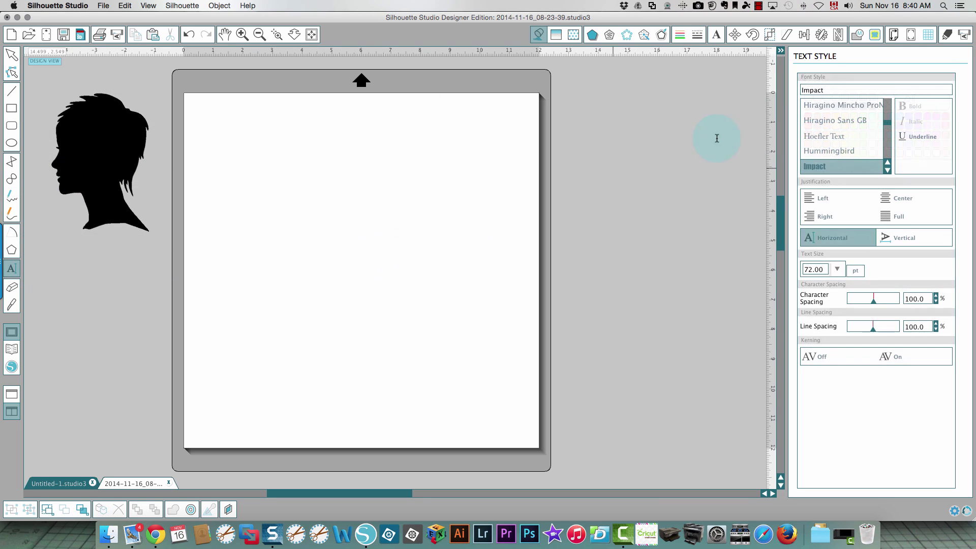
click(220, 139)
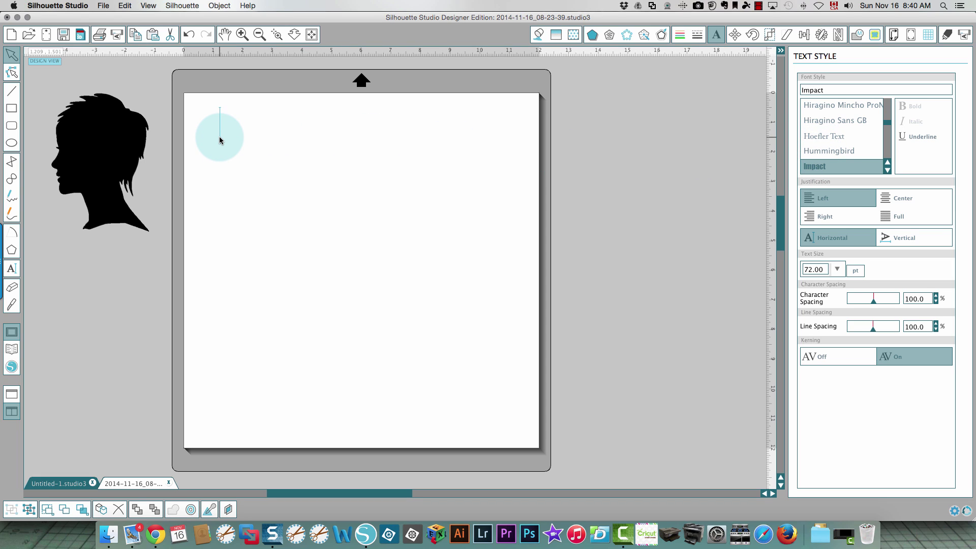
text(THIS)
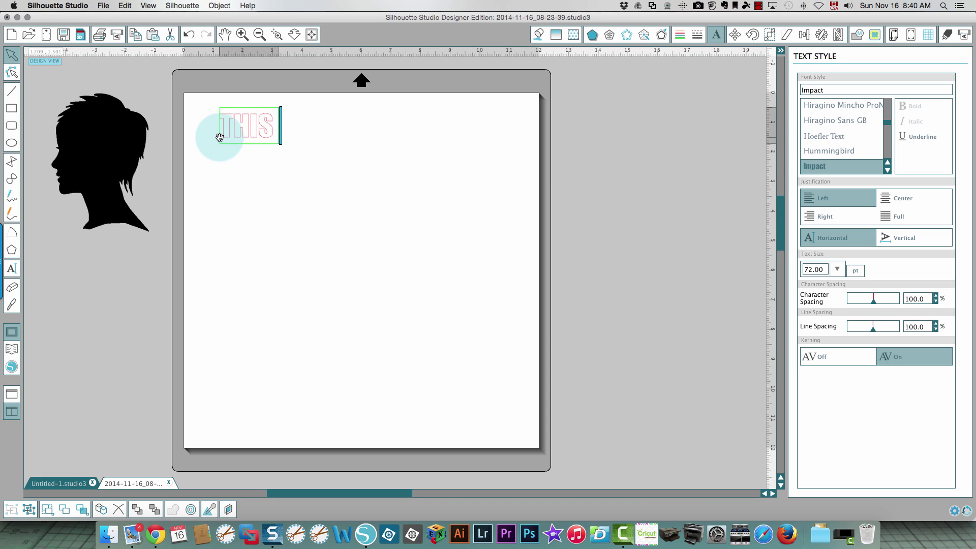
text( IS)
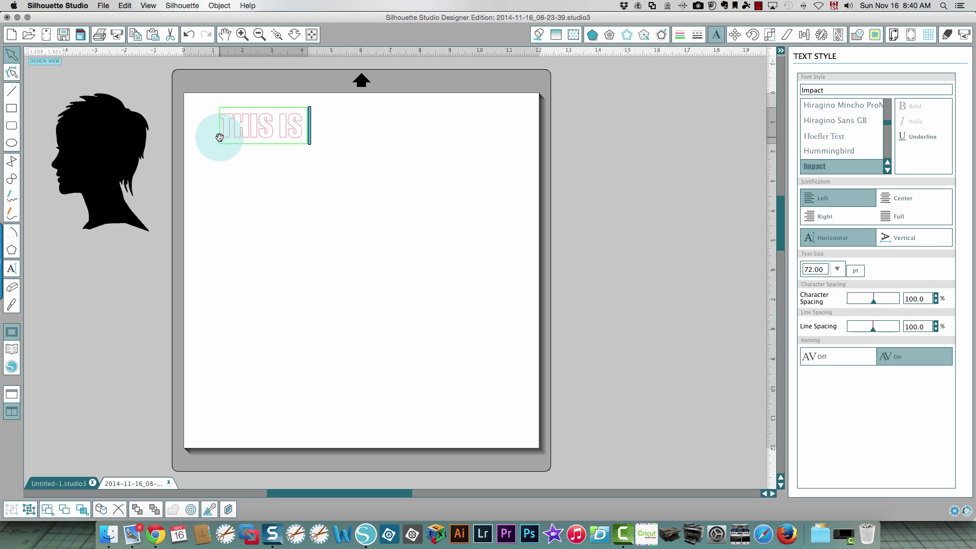
text( ONE)
key(Return)
text(VERY)
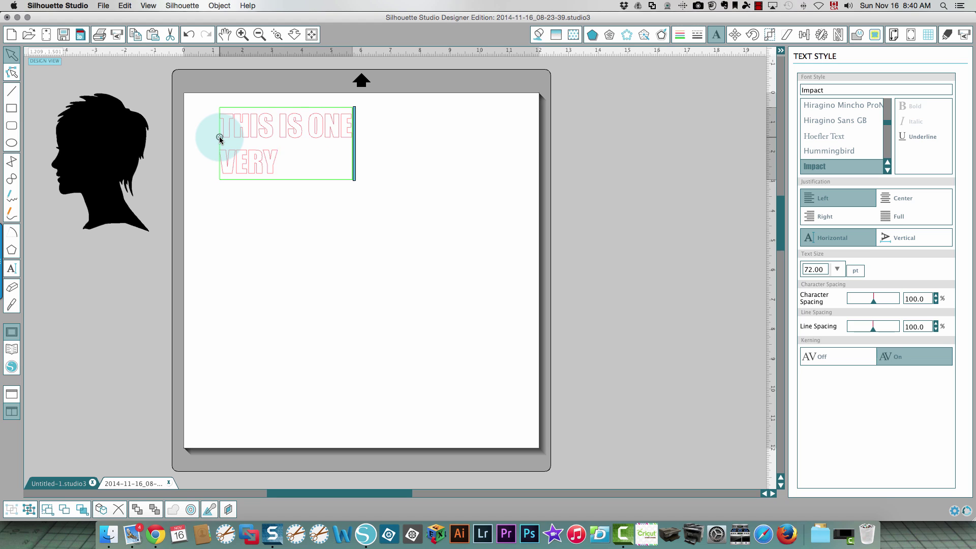
text( PRETTY LADE)
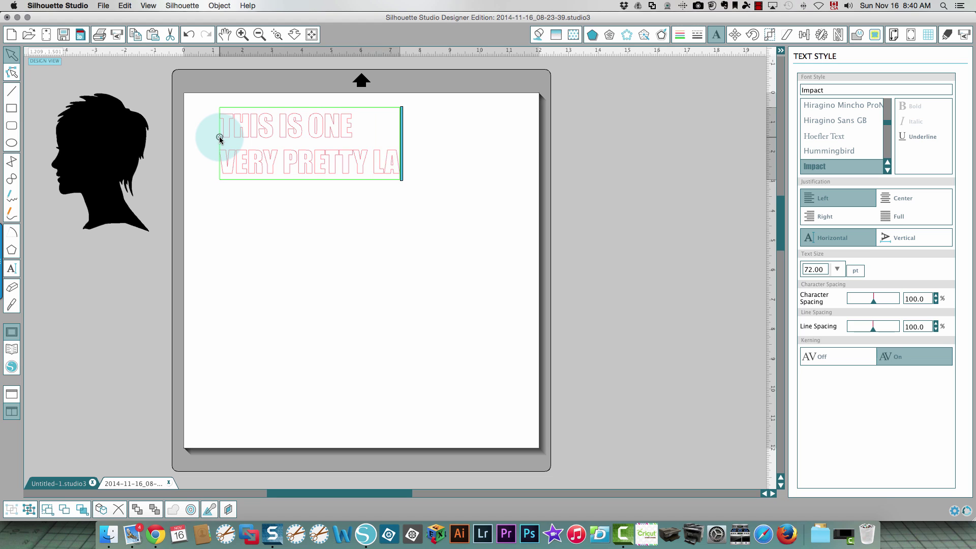
key(Return)
key(BackSpace)
key(BackSpace)
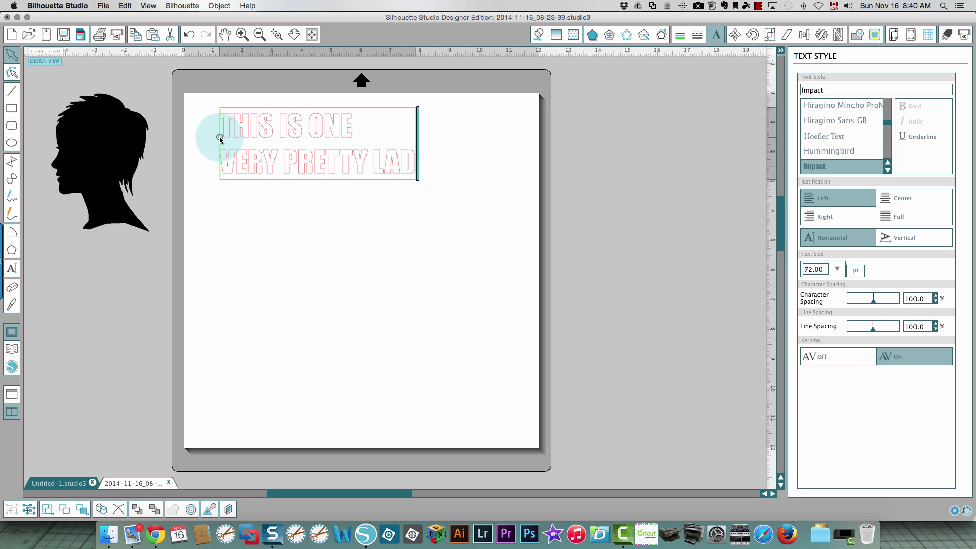
text(Y)
- Add the lines 'THAT I TRACED FROM' and 'AN IMAGE I FOUN' to the text block
key(Return)
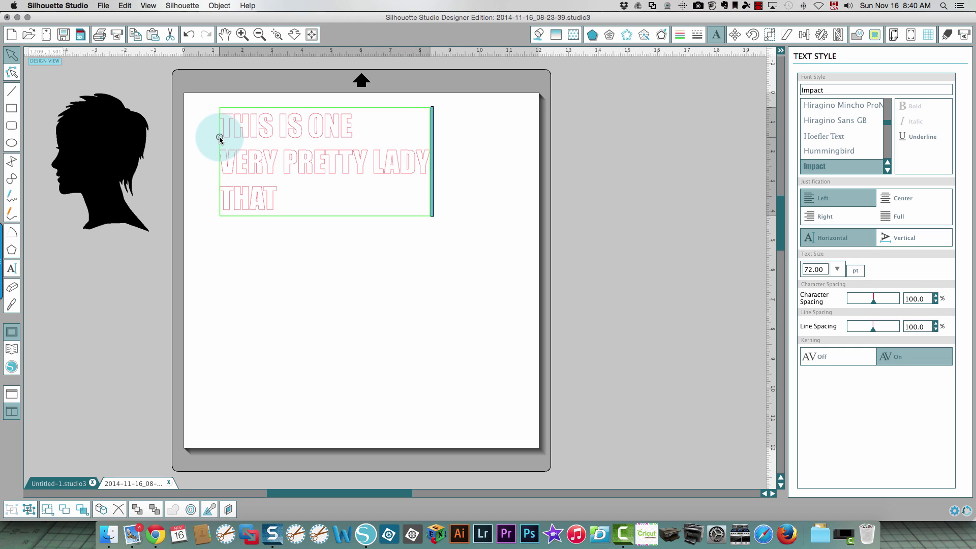
text(THAT I TRACED F)
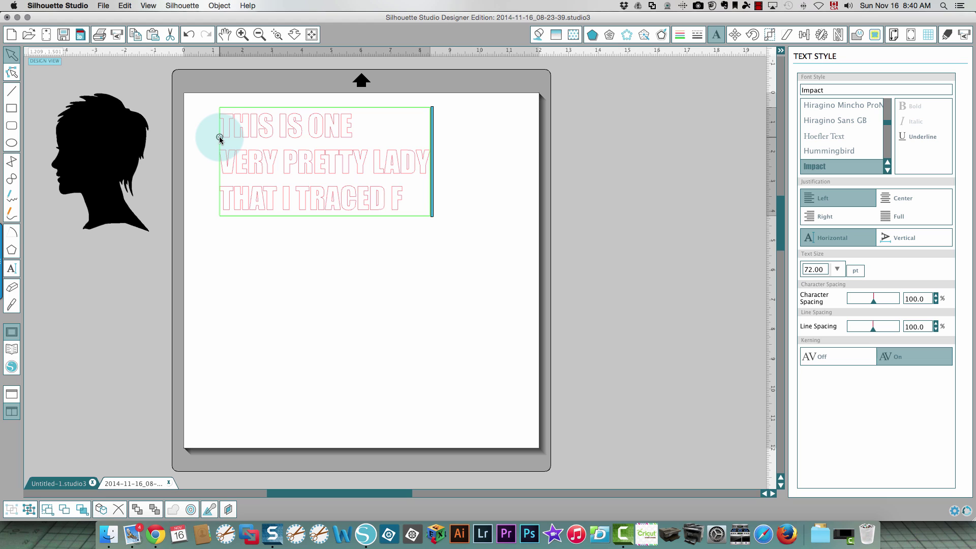
text(ROM)
key(Return)
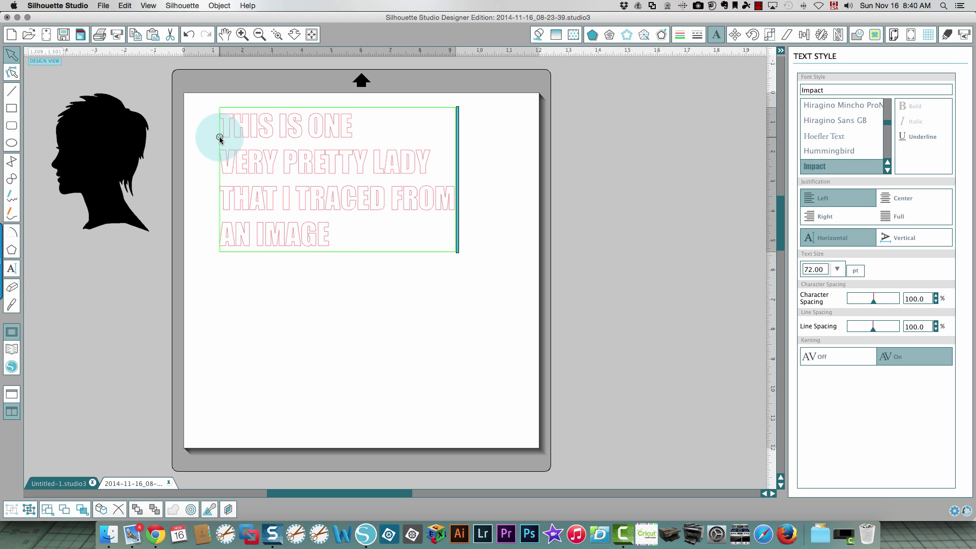
text(AN IMAGE I FOUND)
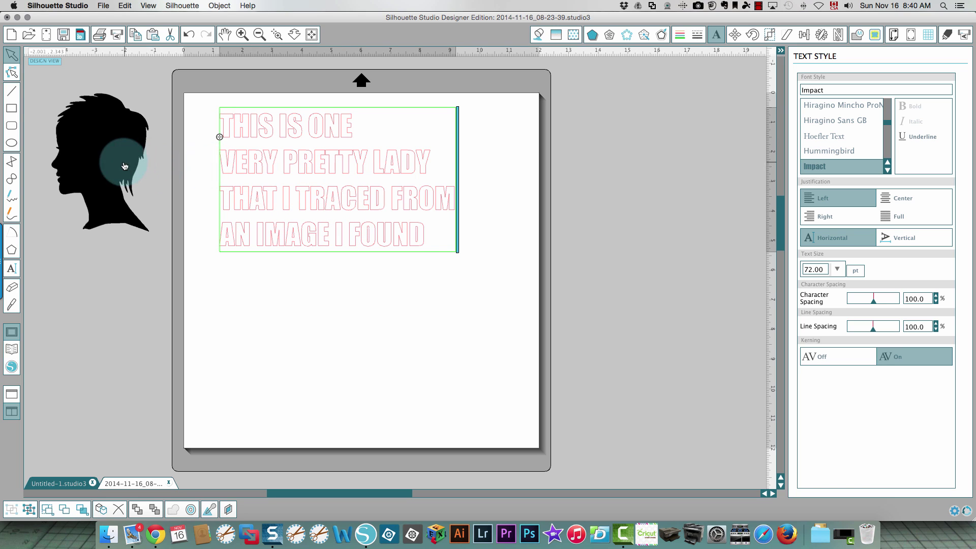
- Finish the text, try the head silhouette over it, then move the head back left of the page
click(320, 300)
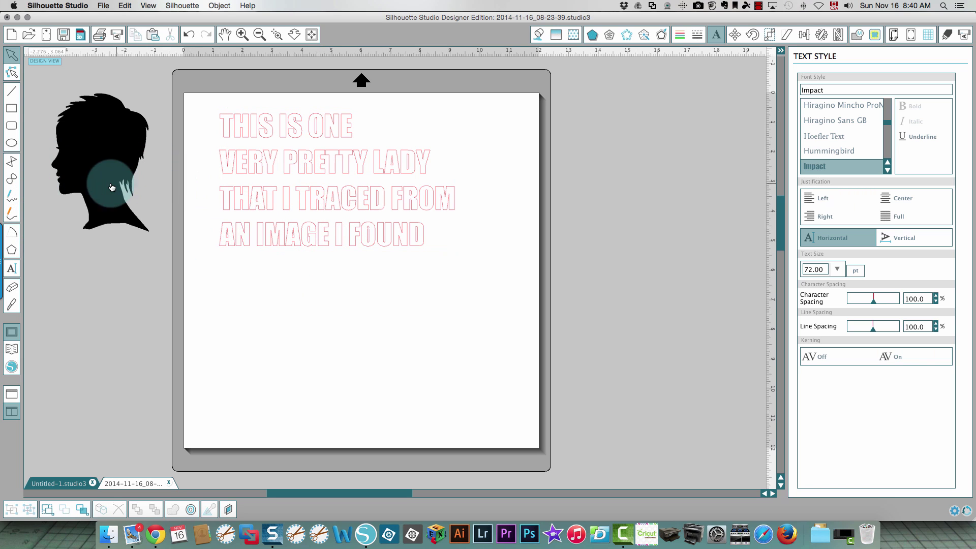
drag(92, 184, 306, 172)
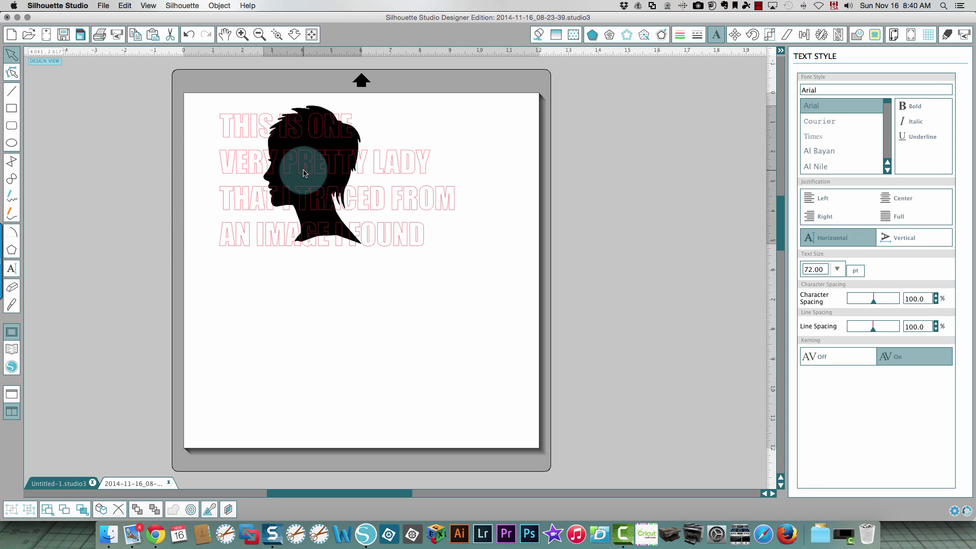
click(309, 196)
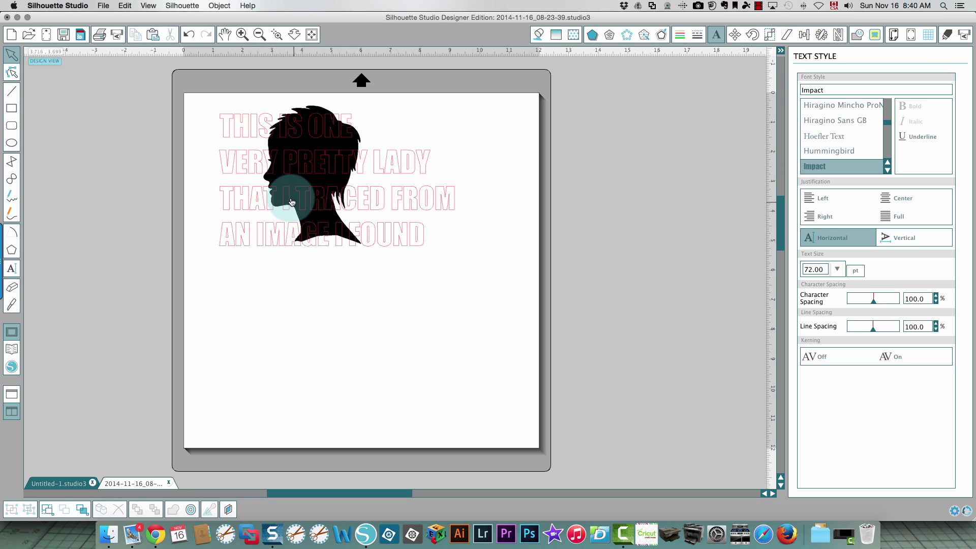
drag(272, 175, 65, 209)
click(255, 174)
- Tighten the text's line spacing to about 76.5% and lay the black head over the text
click(897, 386)
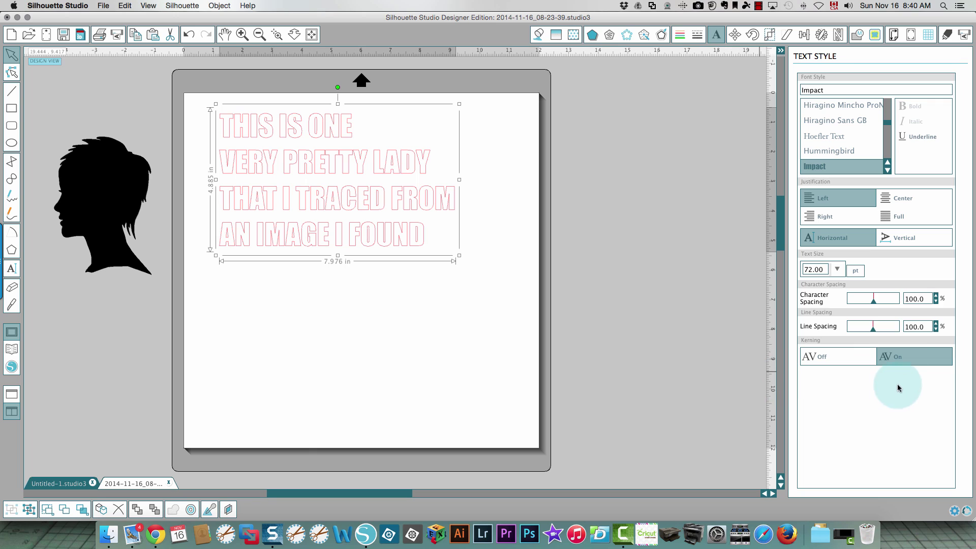
click(935, 330)
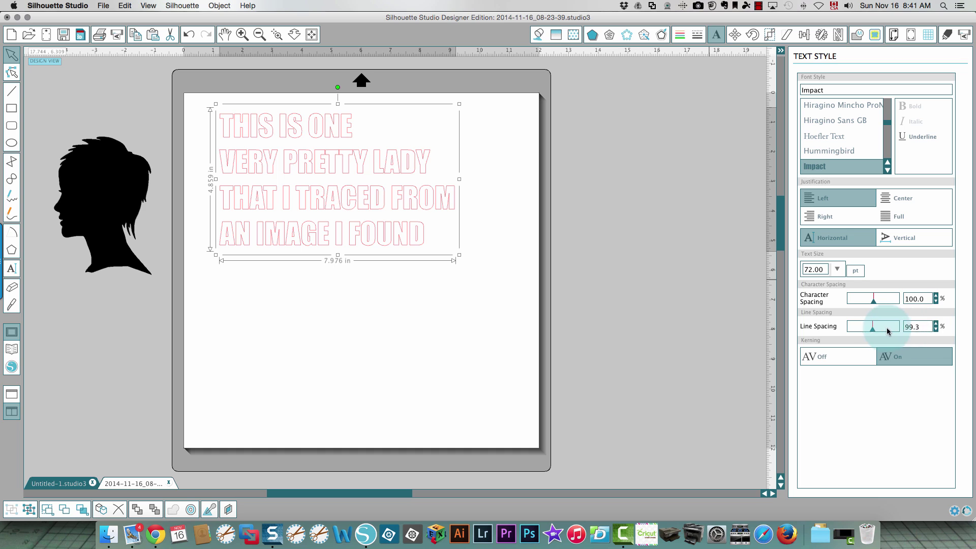
drag(873, 330, 867, 332)
drag(105, 202, 326, 172)
- Move the head below the text and shrink it to about 2.2 × 3.1 in
click(305, 126)
click(338, 176)
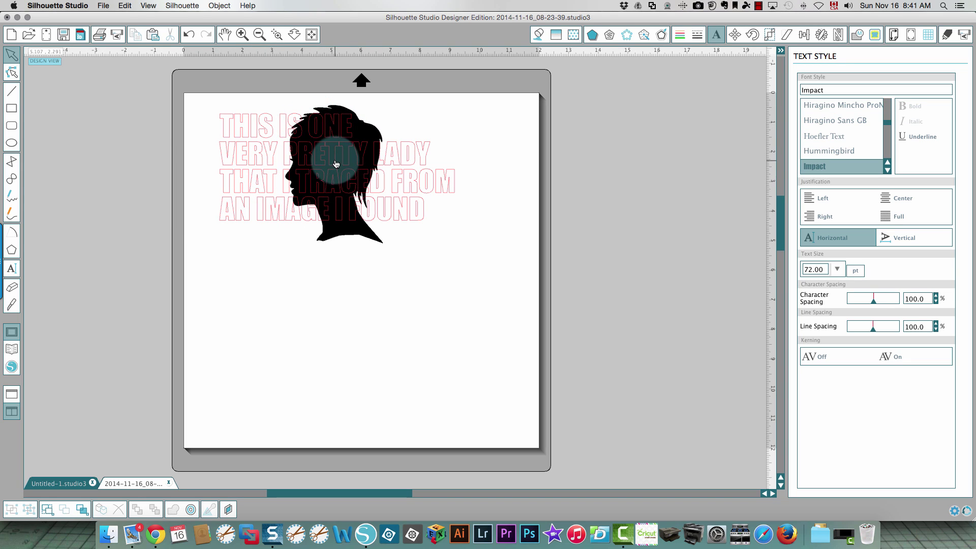
drag(320, 233, 235, 396)
click(266, 266)
click(257, 294)
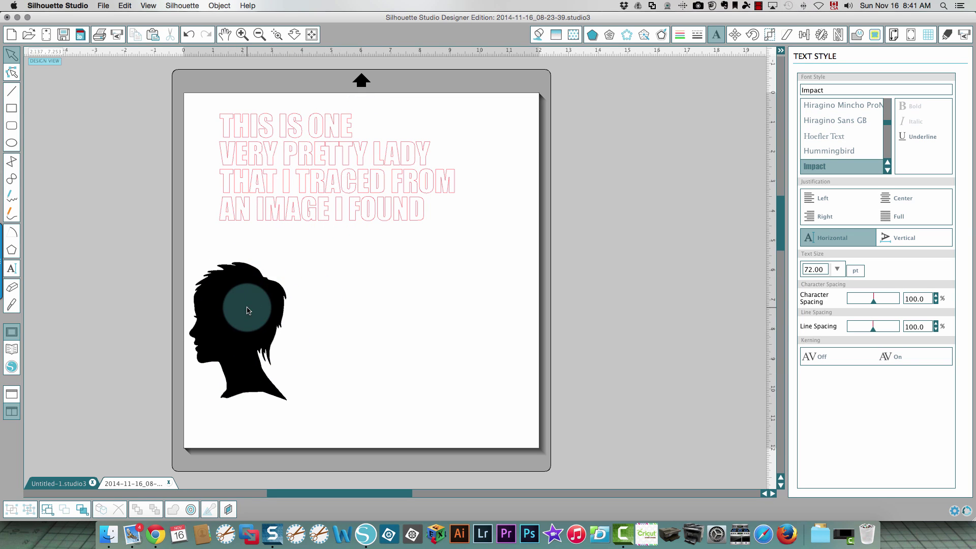
drag(290, 259, 255, 280)
- Test the head over the text, resize it to 2.32 × 3.29 in, and park it left of the page
drag(287, 208, 292, 150)
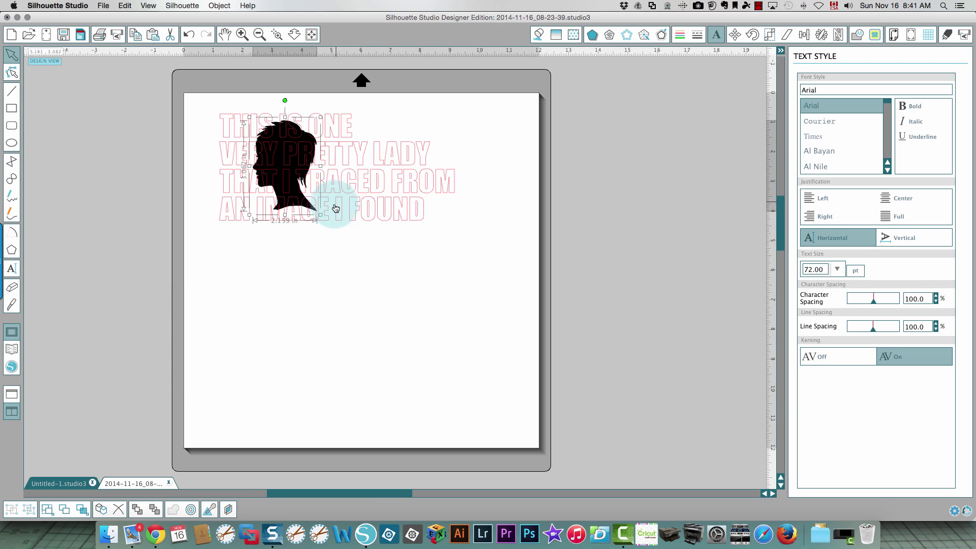
drag(333, 207, 325, 221)
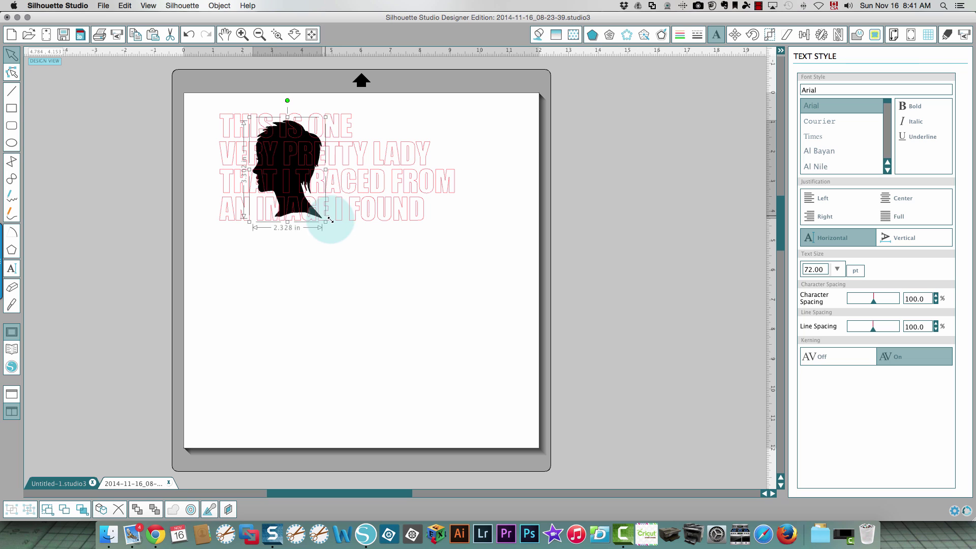
click(294, 169)
drag(296, 175, 115, 173)
click(222, 188)
click(265, 187)
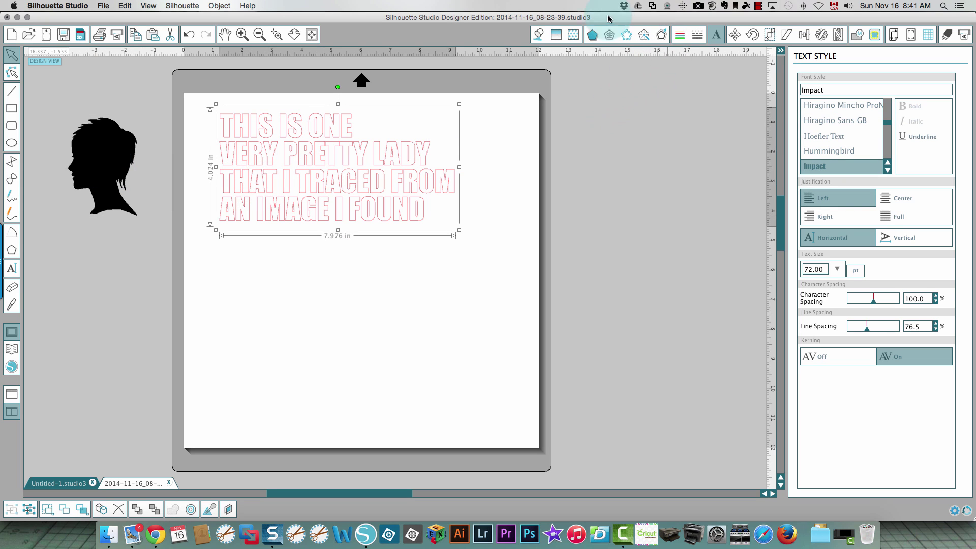
- Fill the text block red and shift it slightly down-left
click(540, 35)
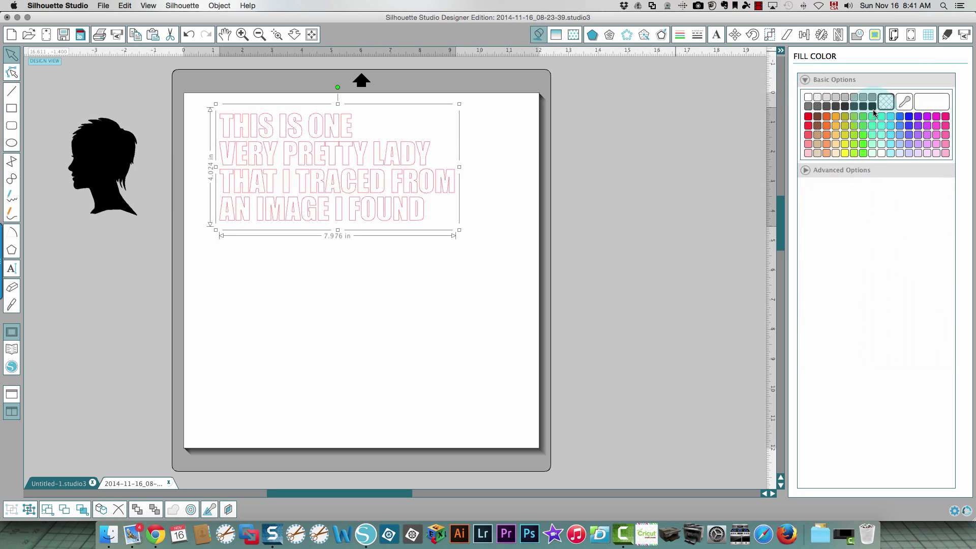
click(808, 119)
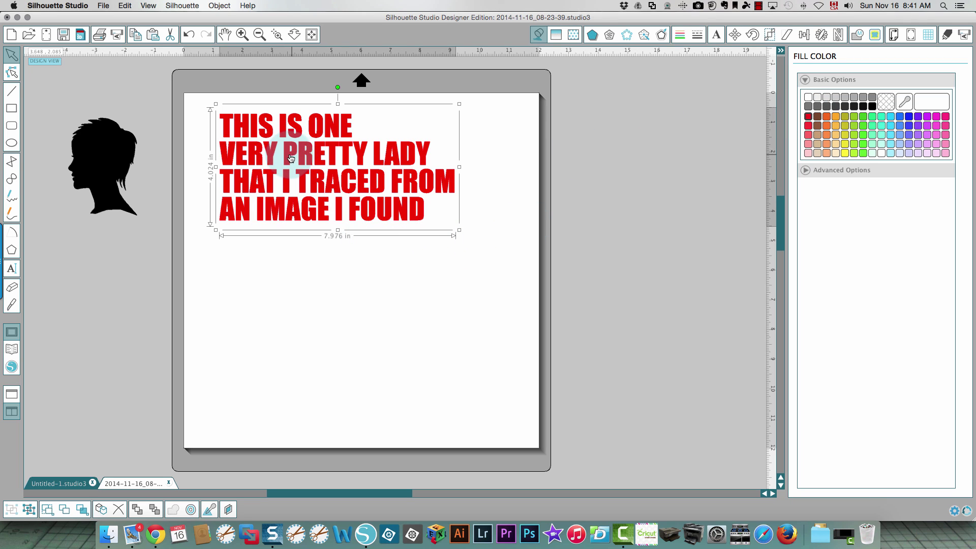
drag(288, 160, 284, 166)
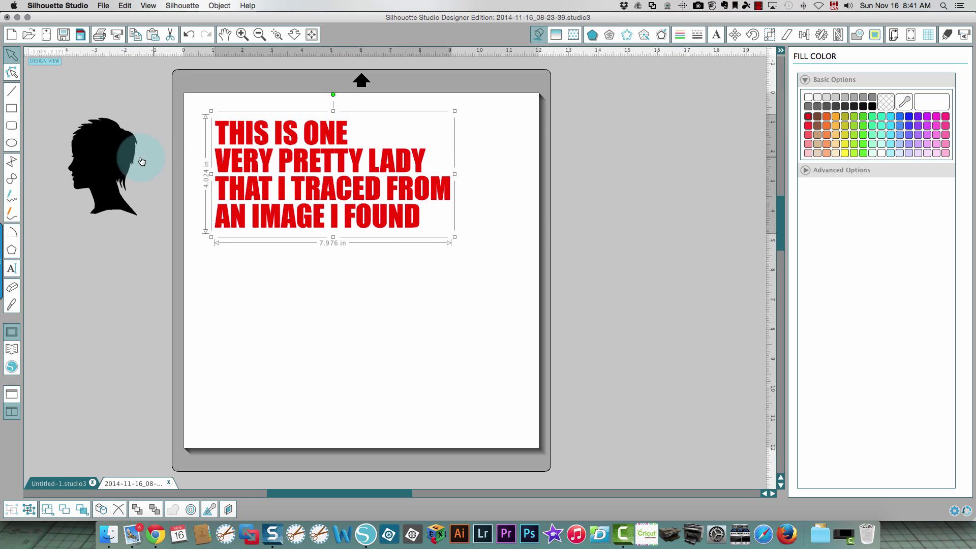
- Place the head on the red text, bring it to front, and select both together
drag(120, 162, 300, 170)
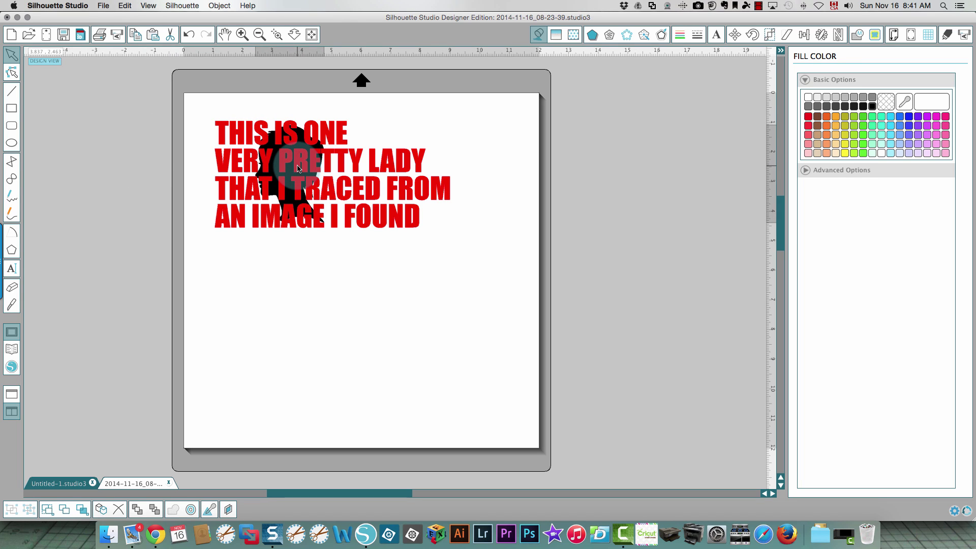
drag(298, 169, 297, 167)
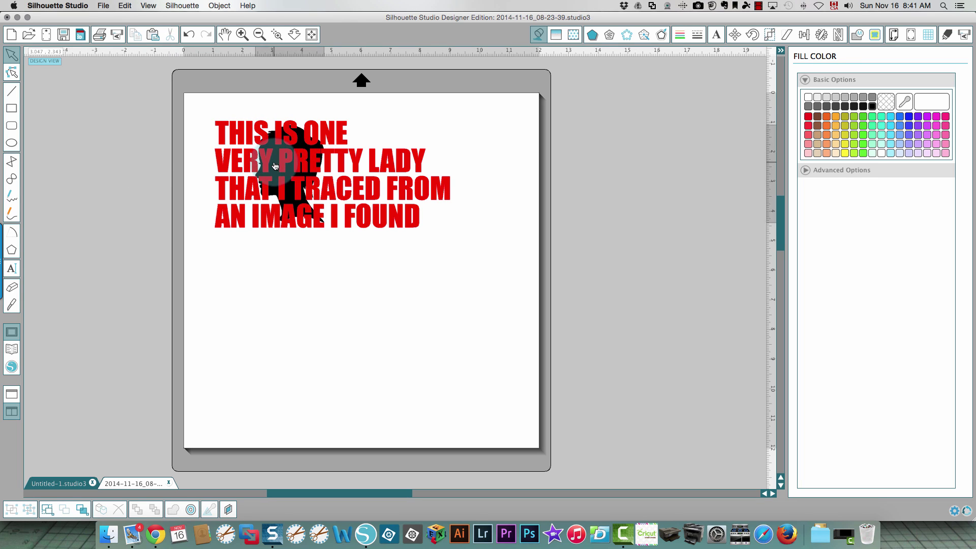
click(274, 165)
right_click(275, 161)
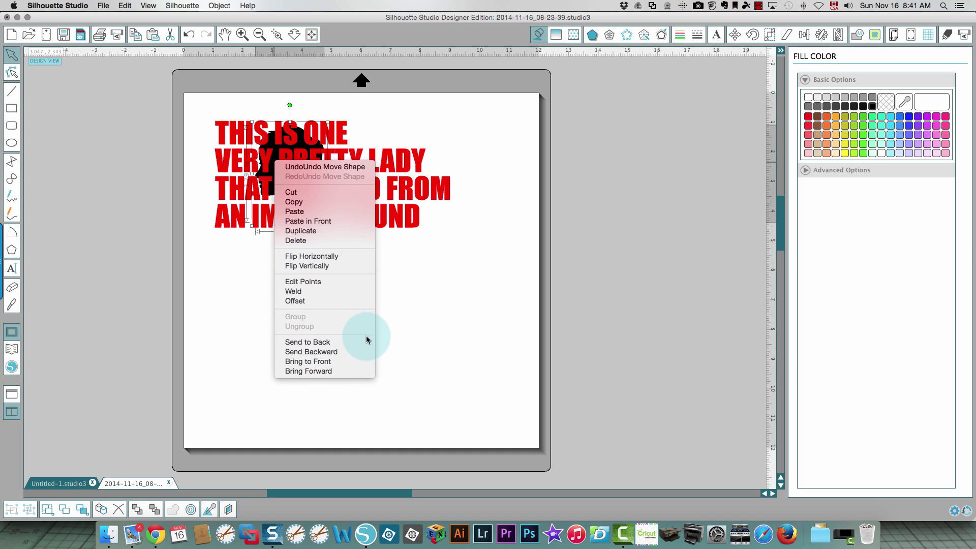
click(305, 361)
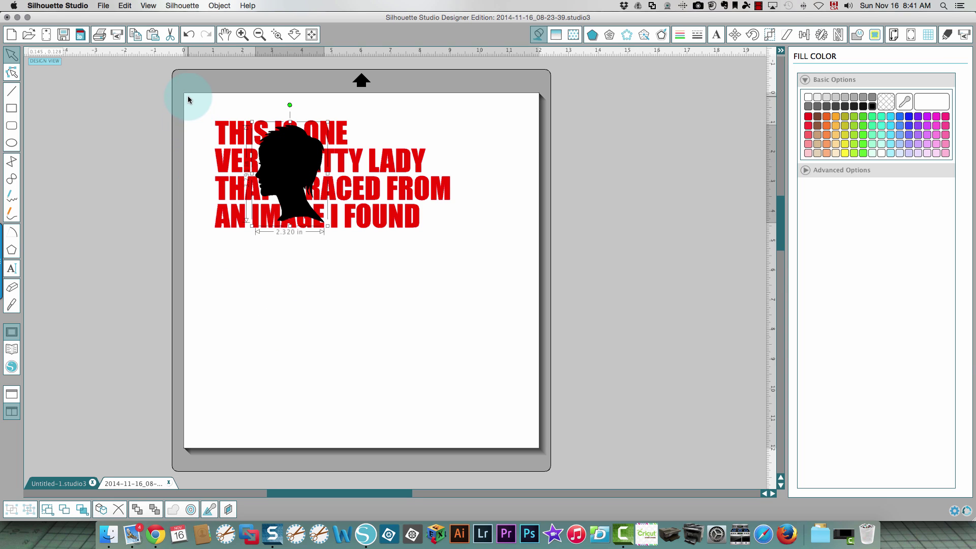
drag(188, 100, 524, 285)
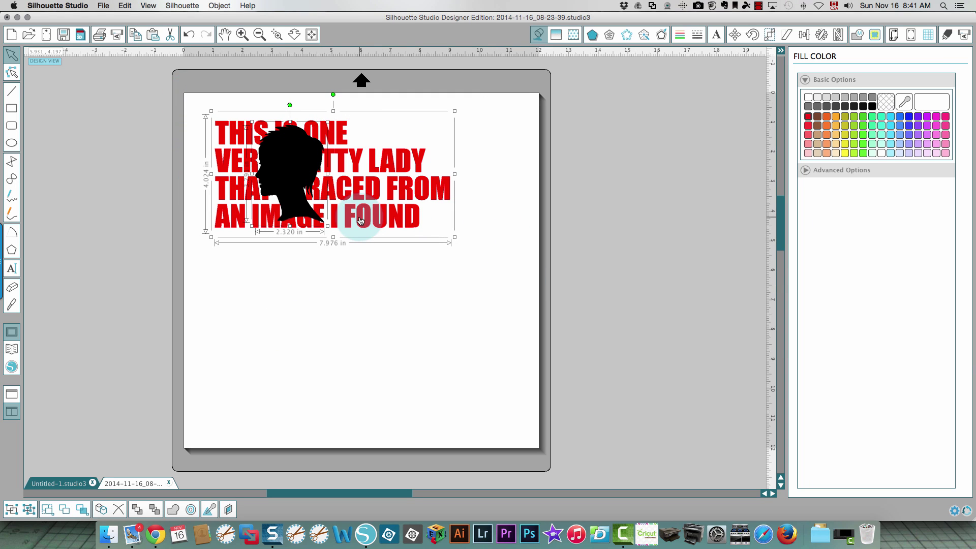
right_click(301, 177)
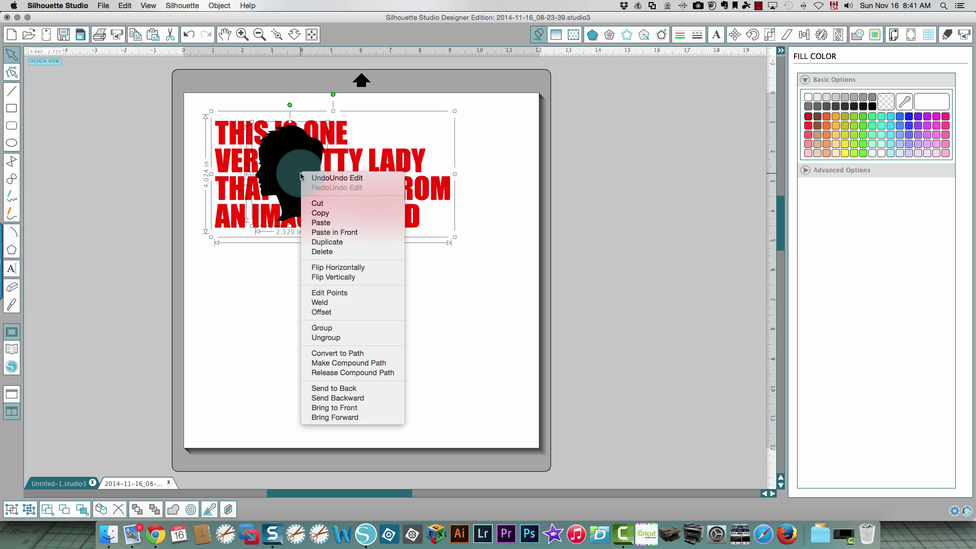
- Group the text and head, copy-paste the group, and move the duplicate to the mat's lower right
click(363, 328)
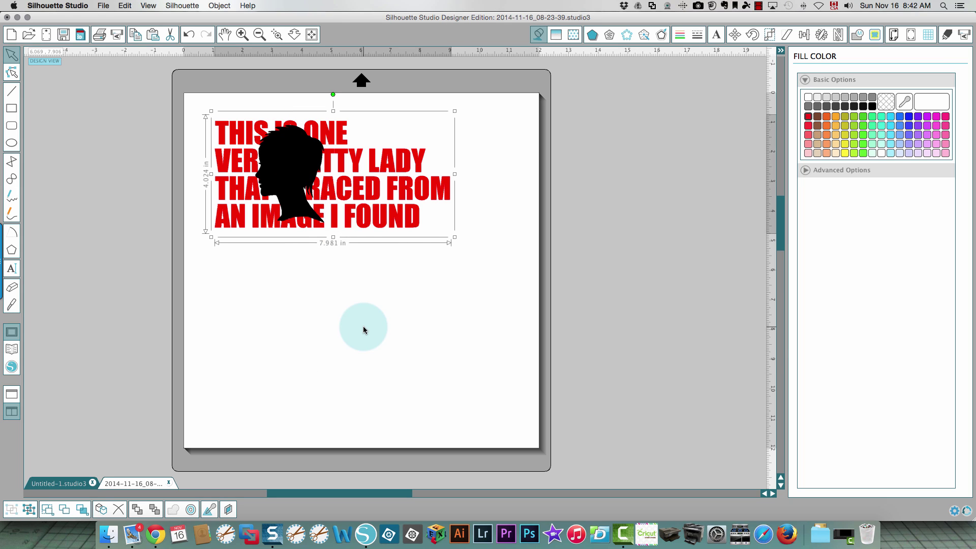
right_click(290, 163)
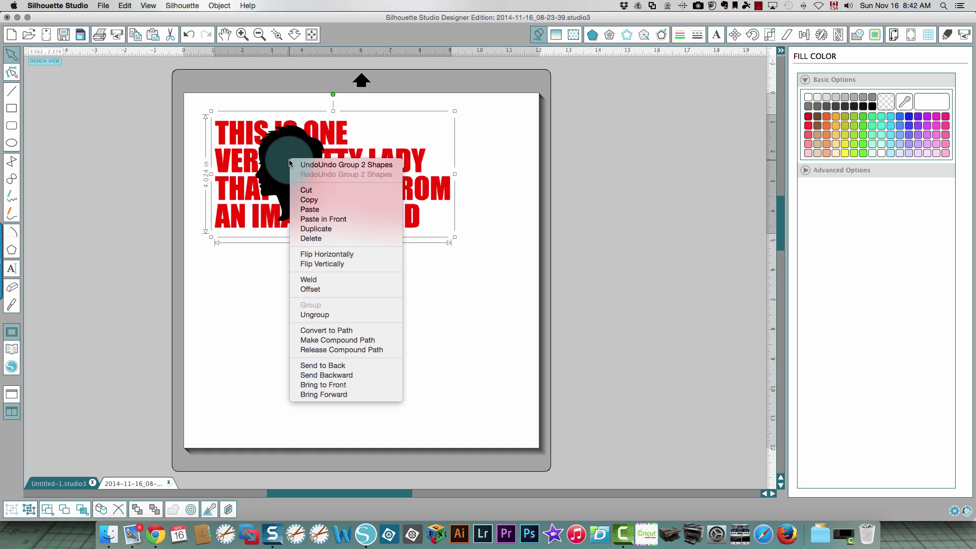
click(311, 200)
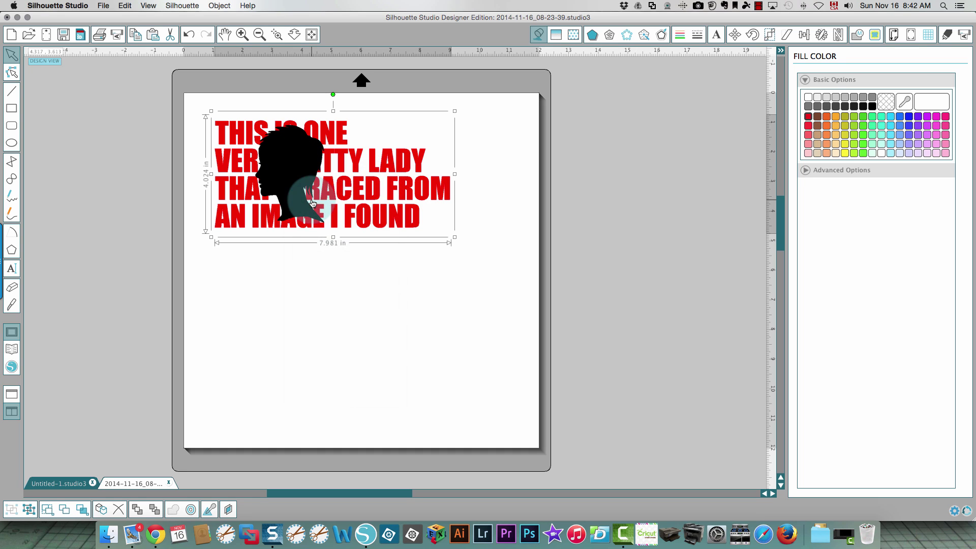
right_click(298, 154)
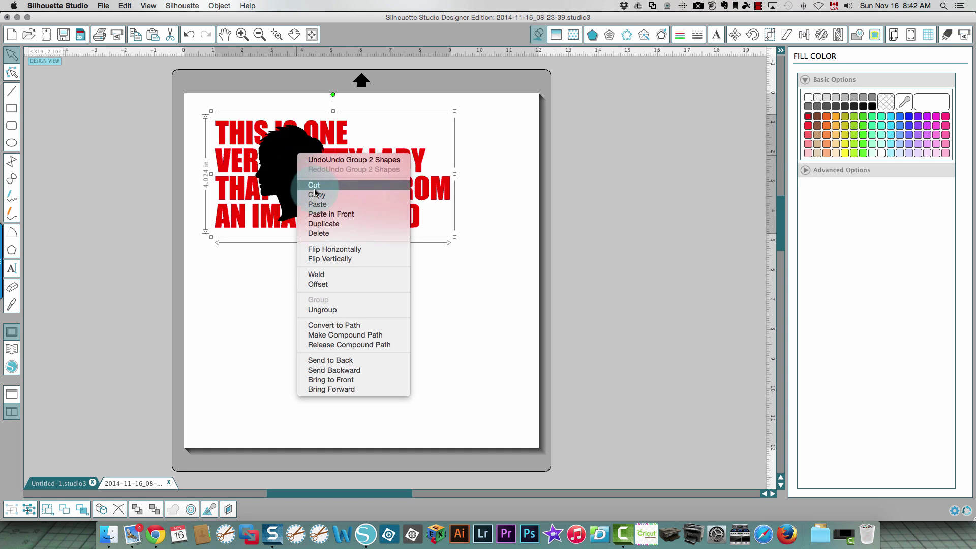
click(316, 204)
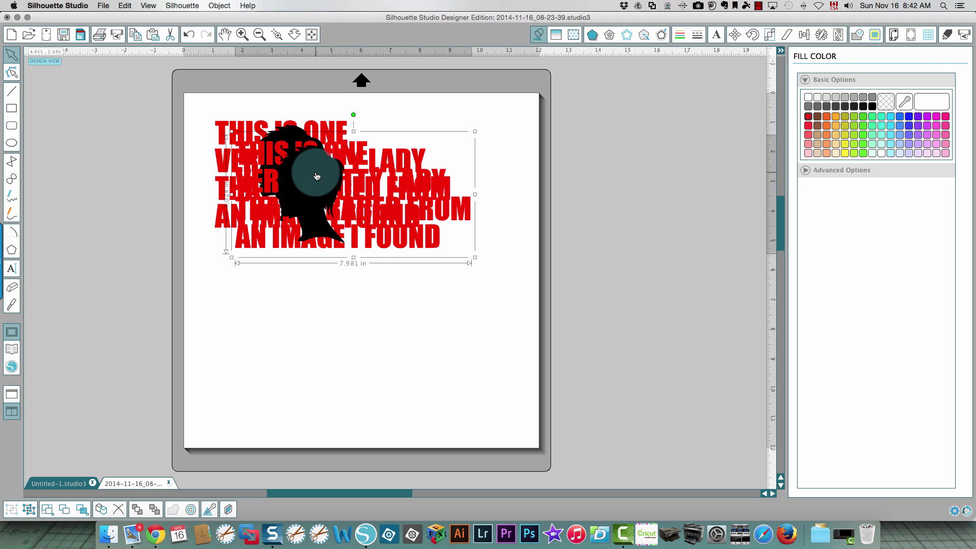
drag(345, 200, 544, 349)
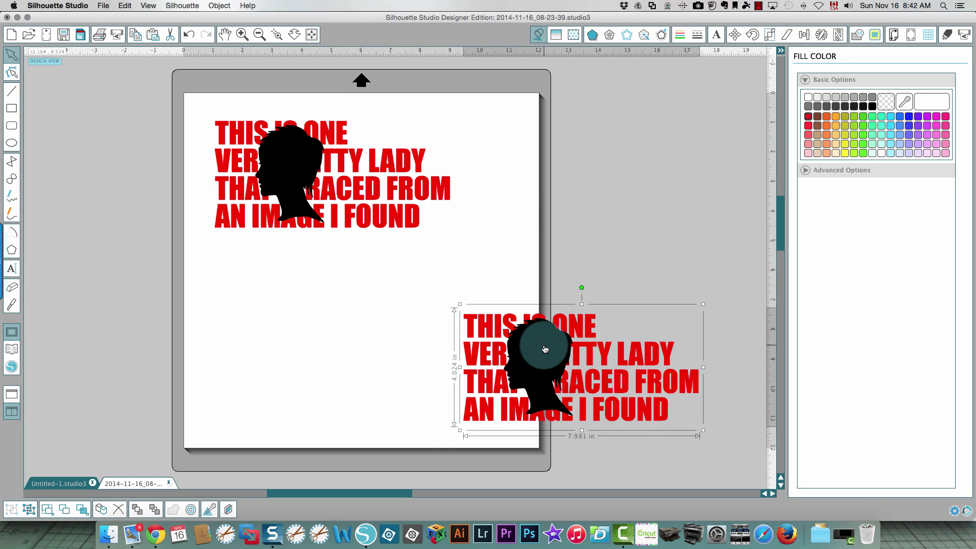
- Ungroup both the pasted copy and the original, then reselect the upper text and head
right_click(516, 351)
click(547, 441)
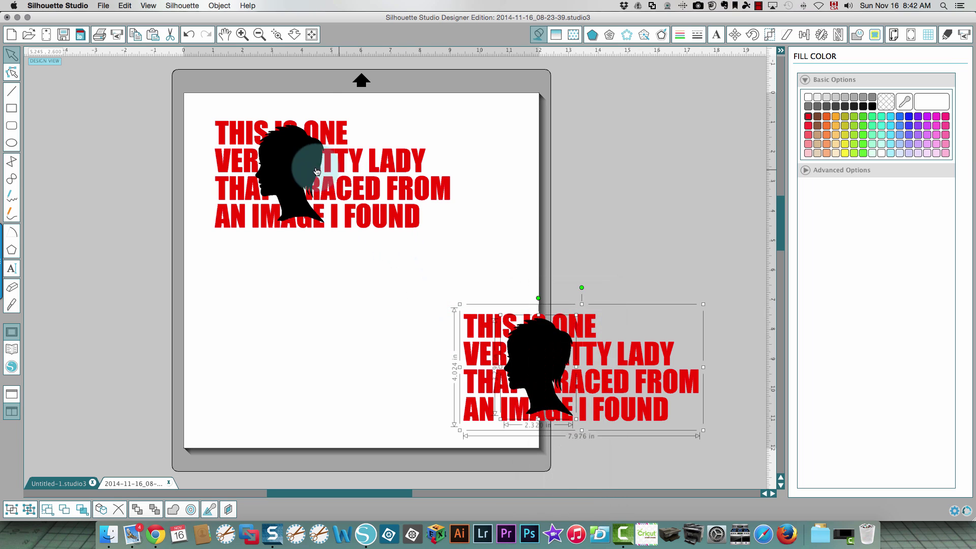
click(316, 172)
right_click(278, 164)
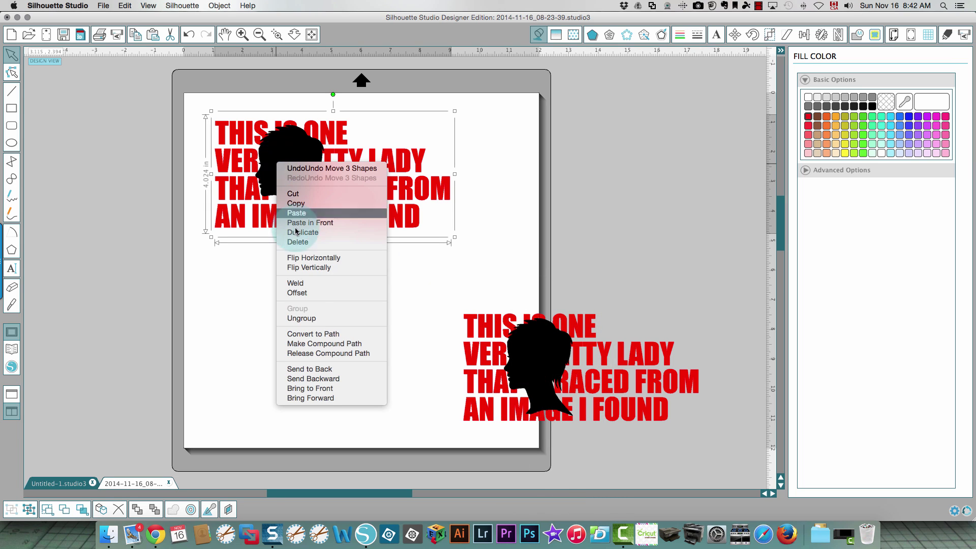
click(302, 319)
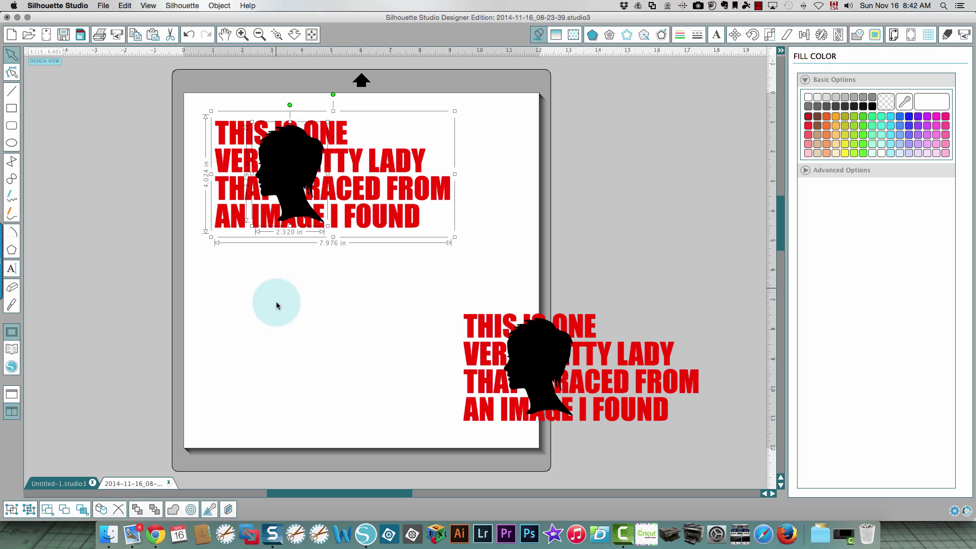
click(276, 305)
click(292, 171)
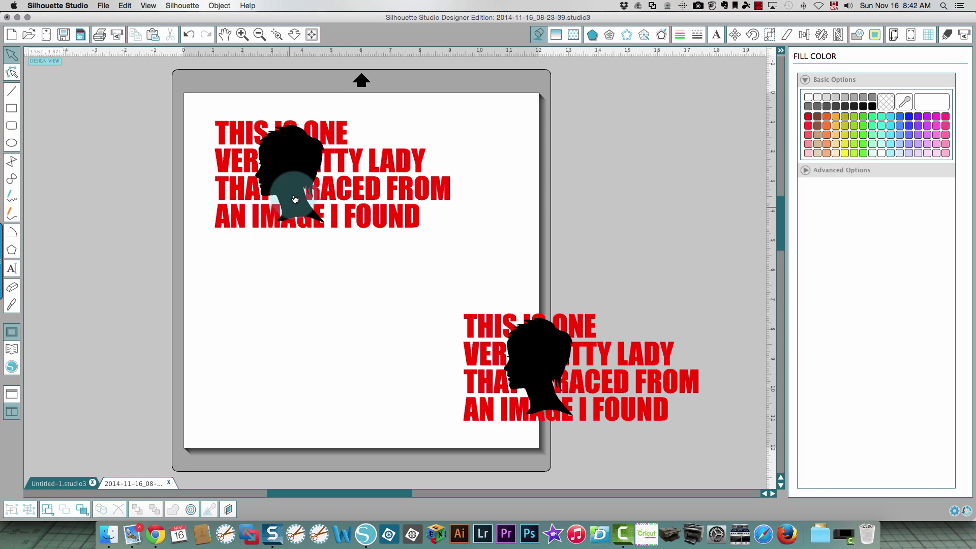
drag(155, 91, 523, 276)
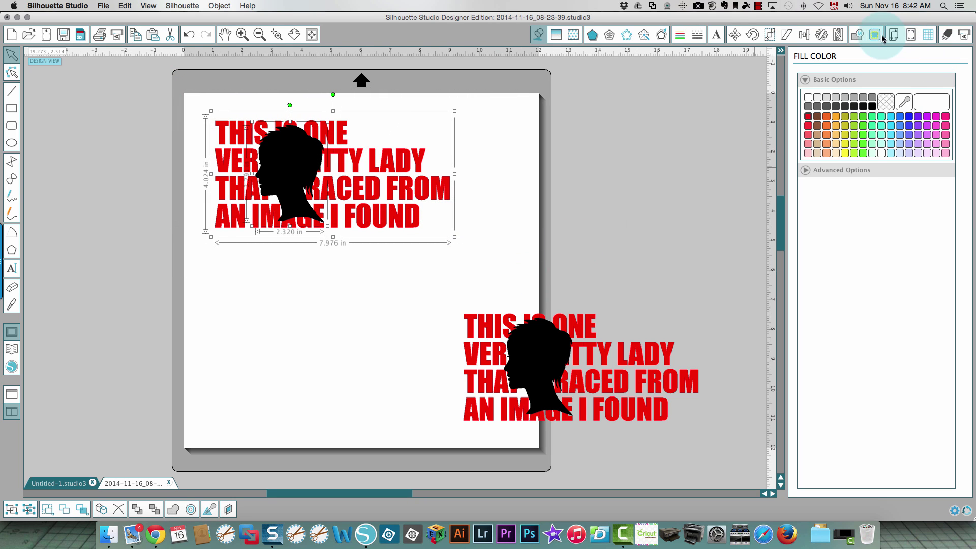
- Crop the upper text to the head silhouette's shape
click(855, 36)
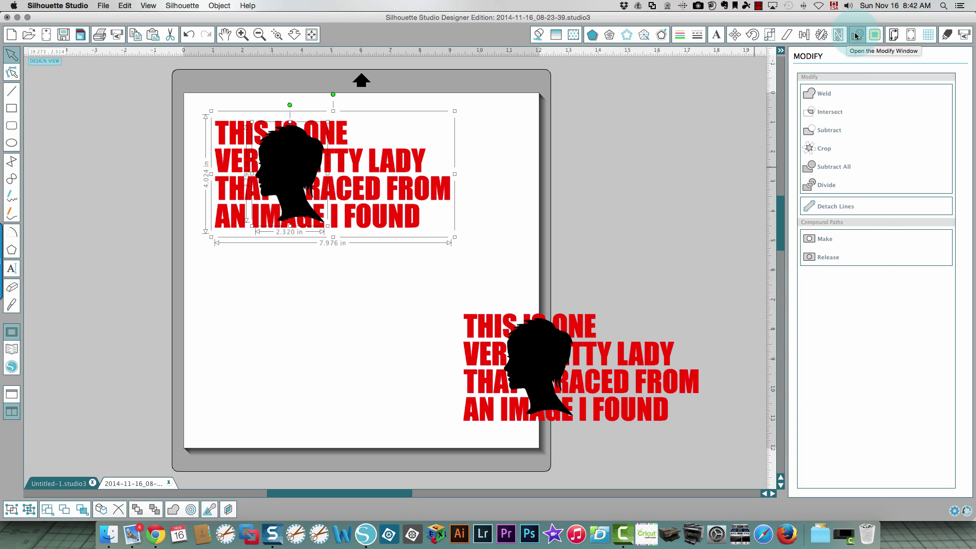
click(824, 149)
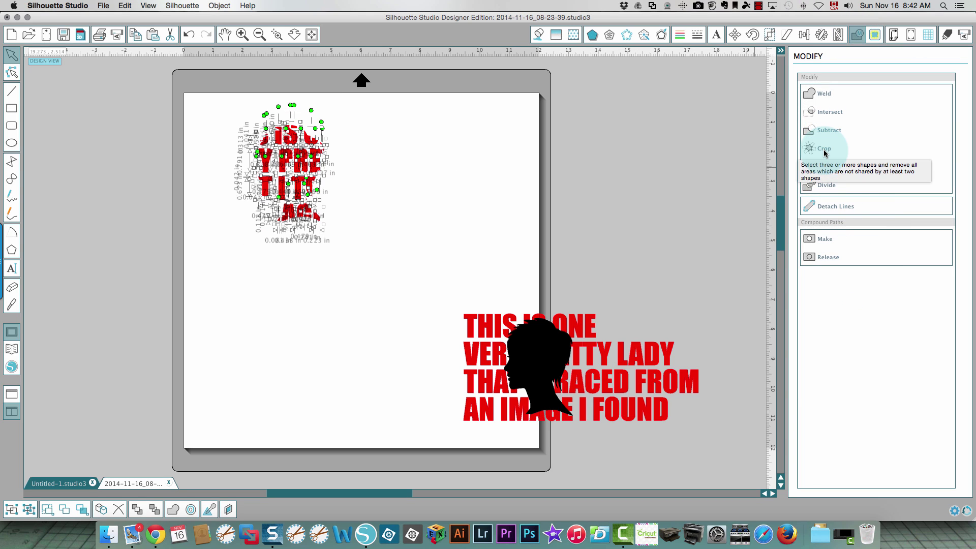
click(434, 172)
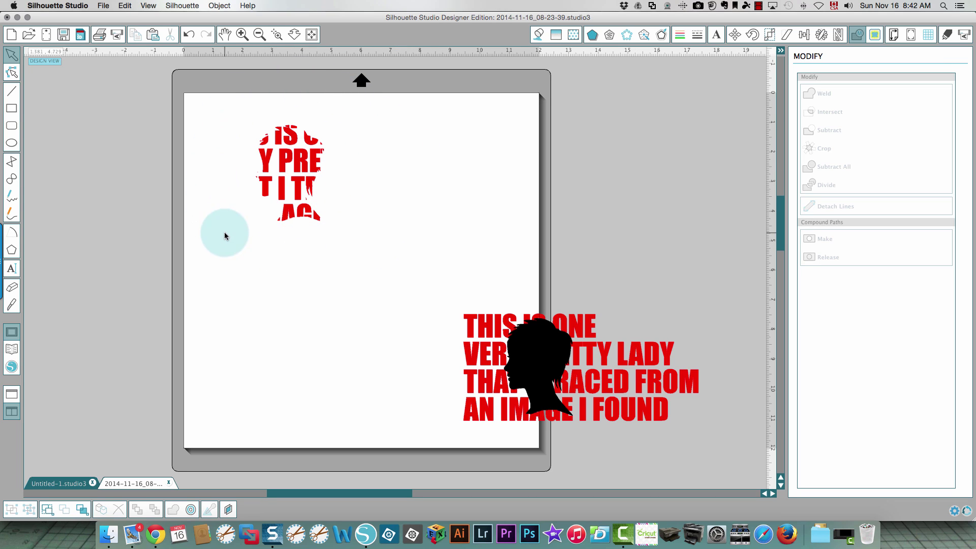
- Subtract the head from the lower text, leaving a head-shaped hole
drag(408, 287, 714, 422)
drag(734, 462, 741, 468)
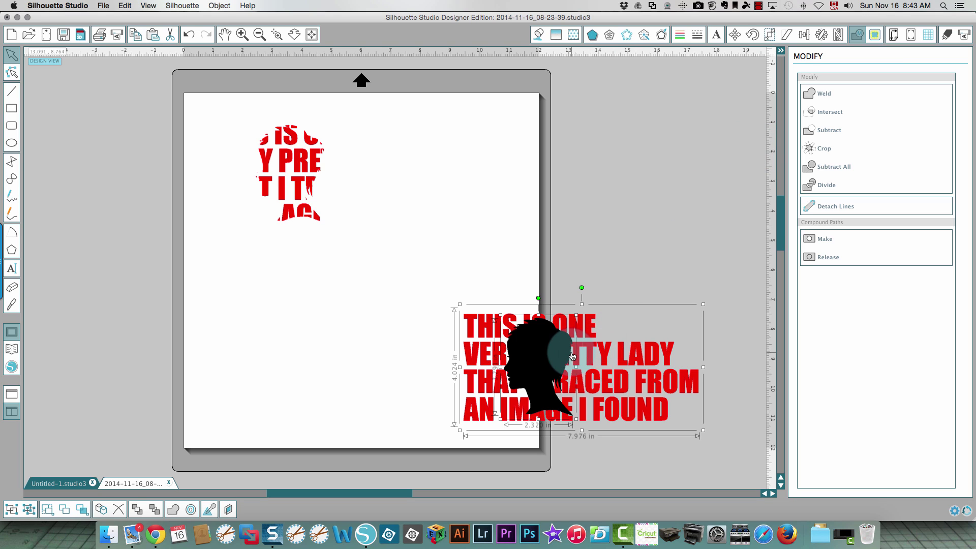
click(832, 132)
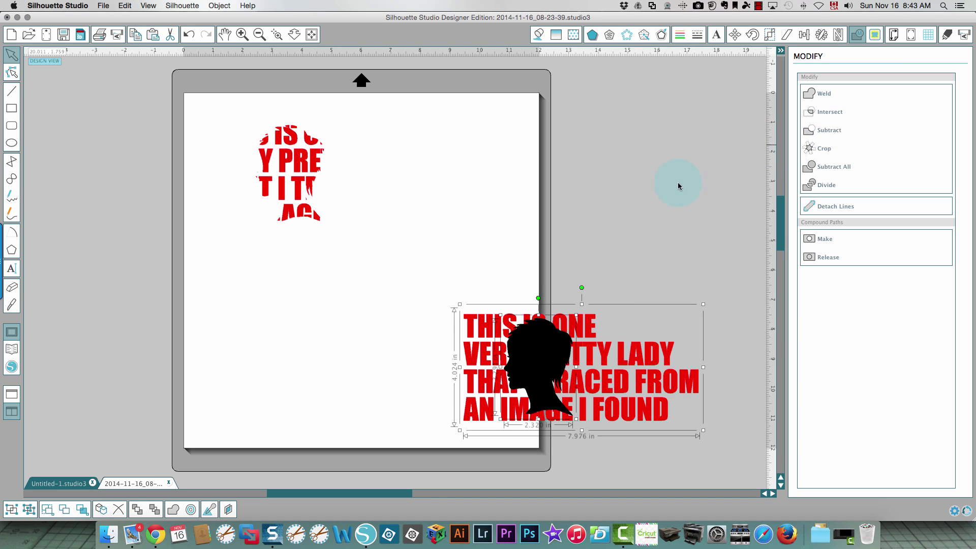
click(650, 209)
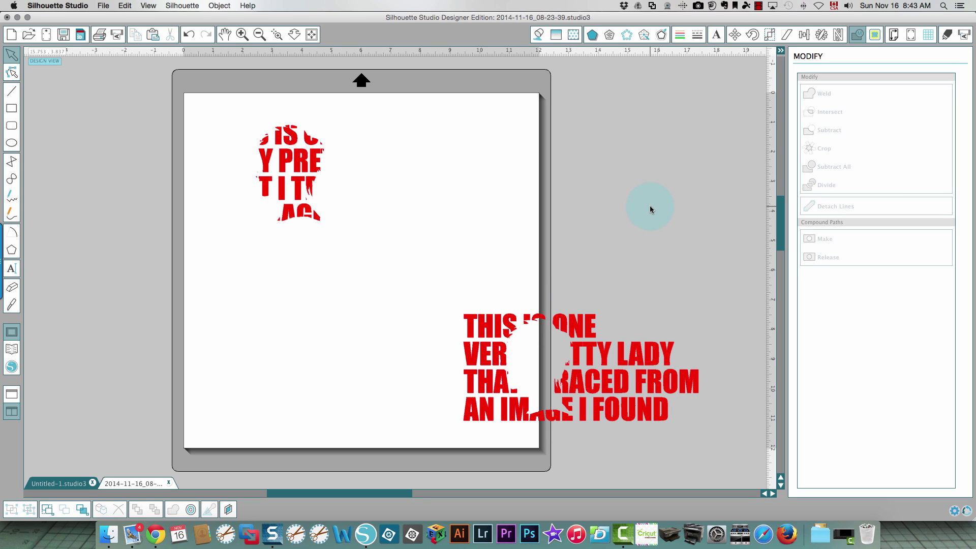
click(648, 370)
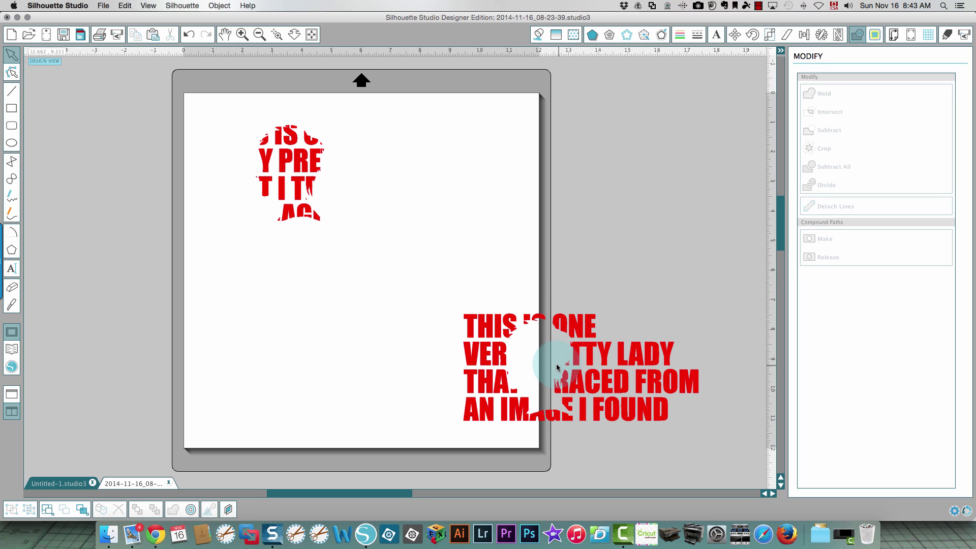
- Group all the lower holed text pieces together
drag(394, 258, 757, 472)
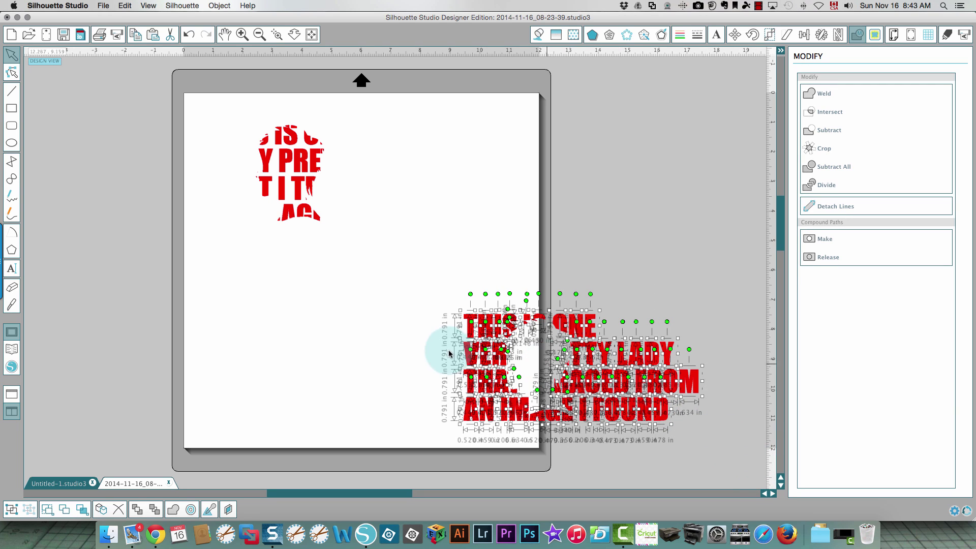
right_click(605, 380)
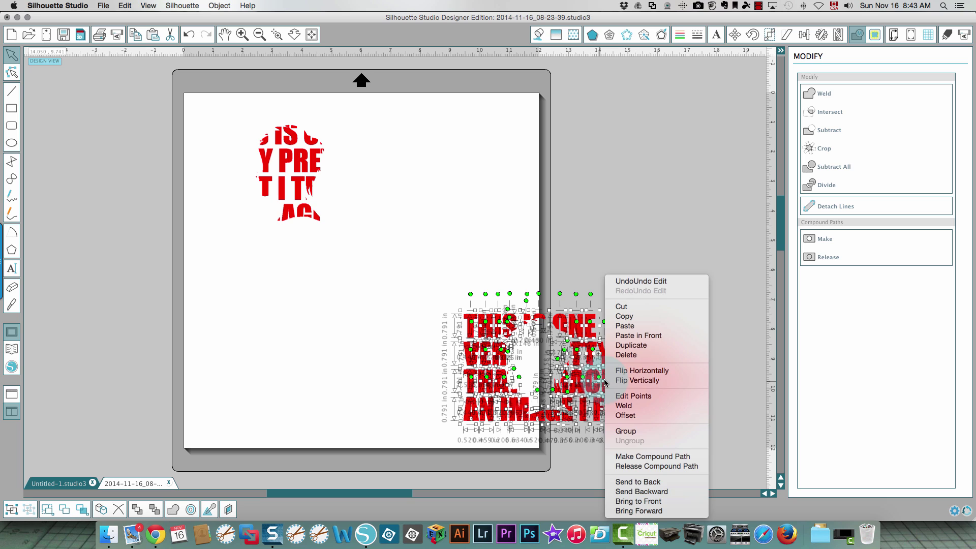
click(625, 432)
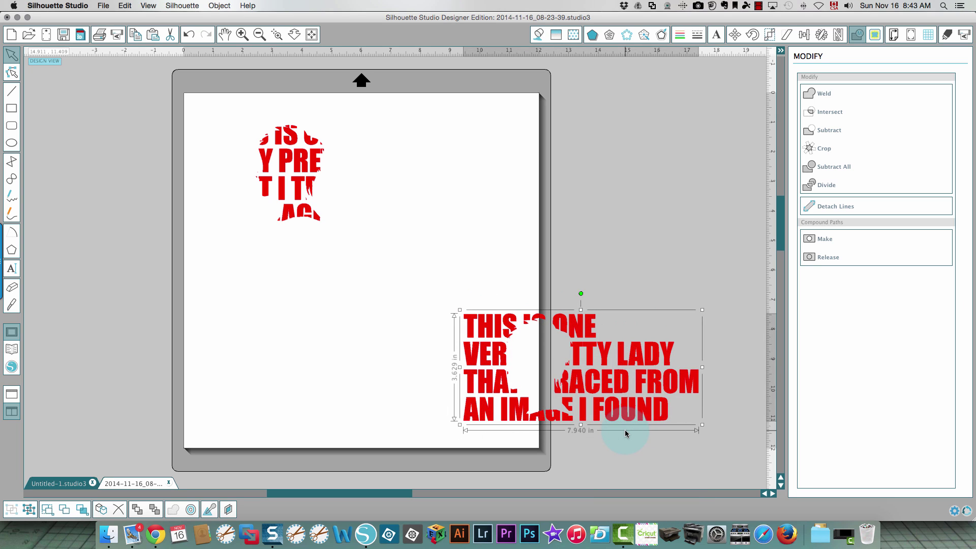
- Group the upper head-shaped text pieces into a 2.297 × 3.235 in cutout
drag(217, 100, 388, 266)
right_click(295, 173)
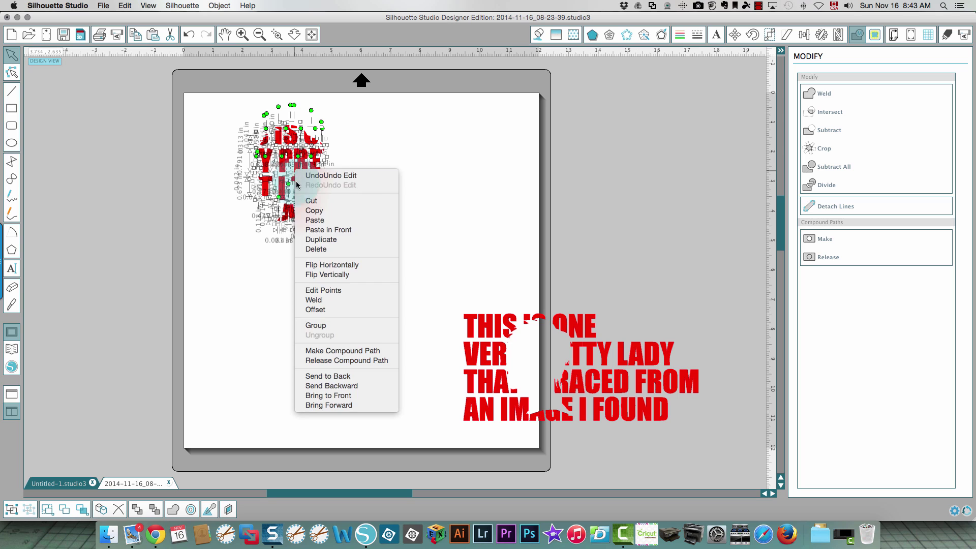
click(316, 325)
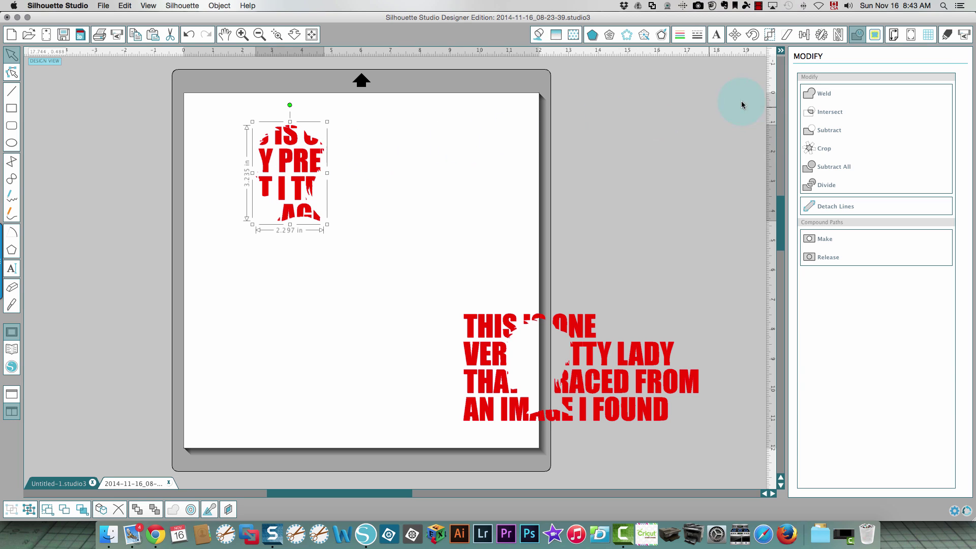
- Give the head-shaped cutout black fill and black outline, and move the red text to mid-page
click(537, 36)
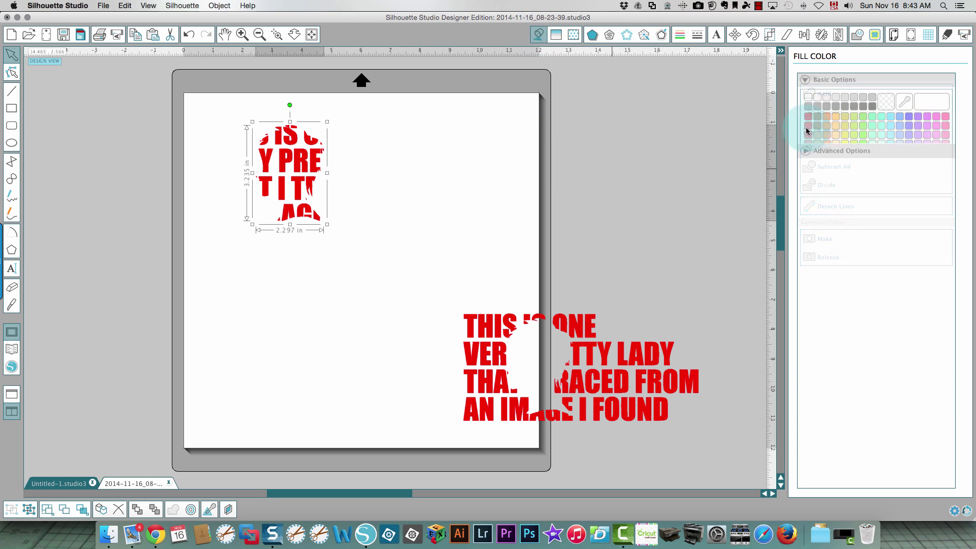
click(872, 107)
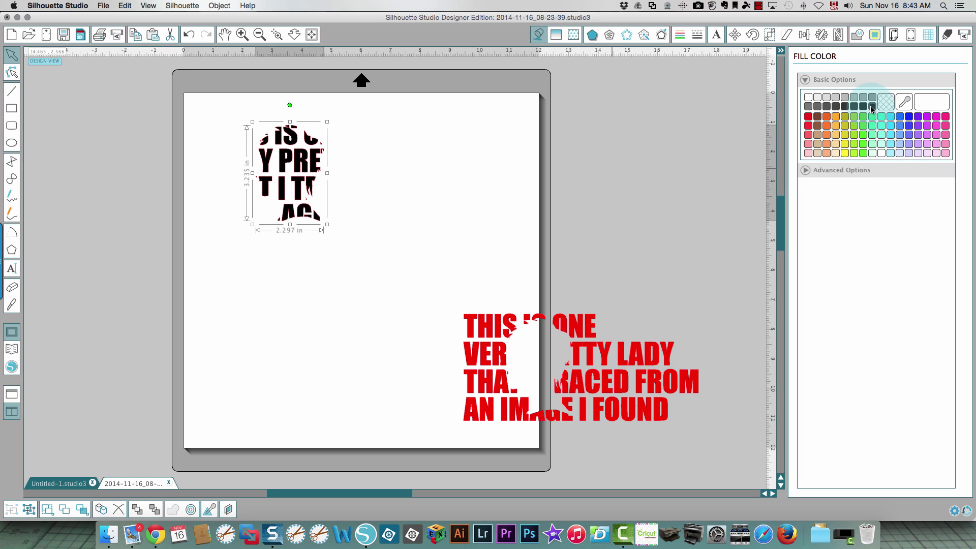
click(679, 34)
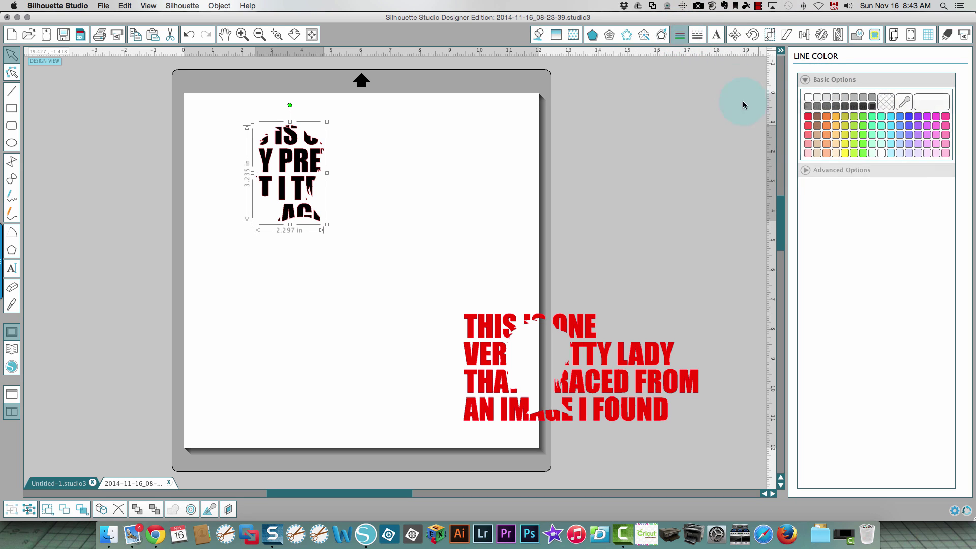
click(869, 109)
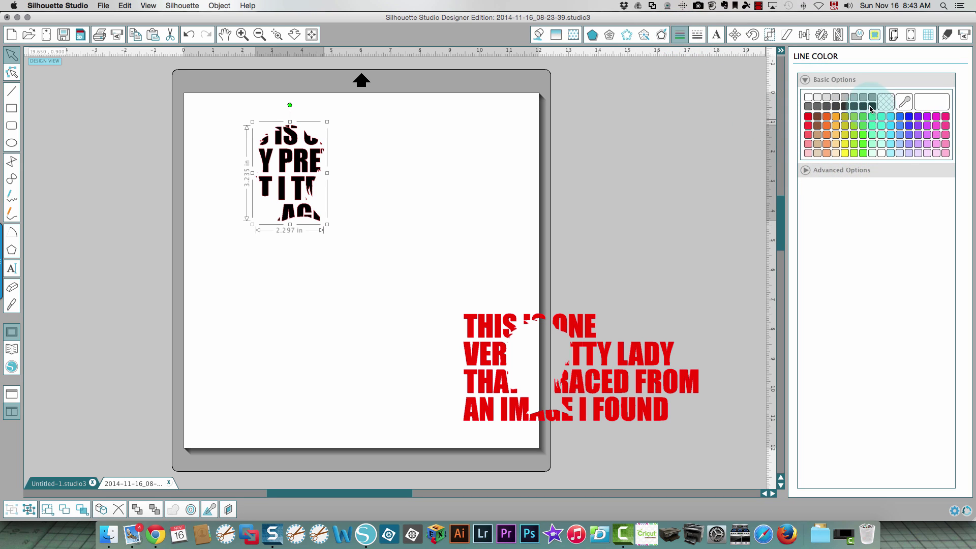
click(873, 108)
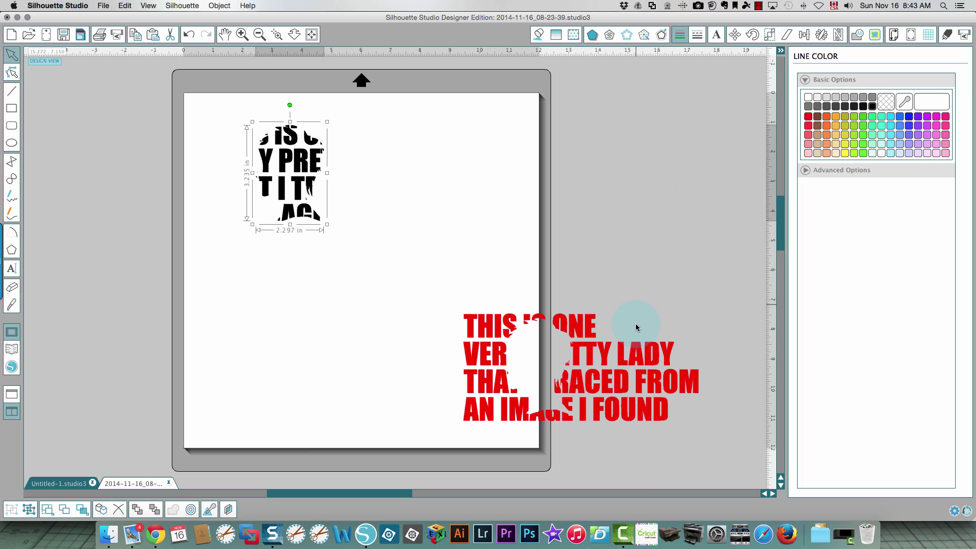
drag(633, 354, 419, 319)
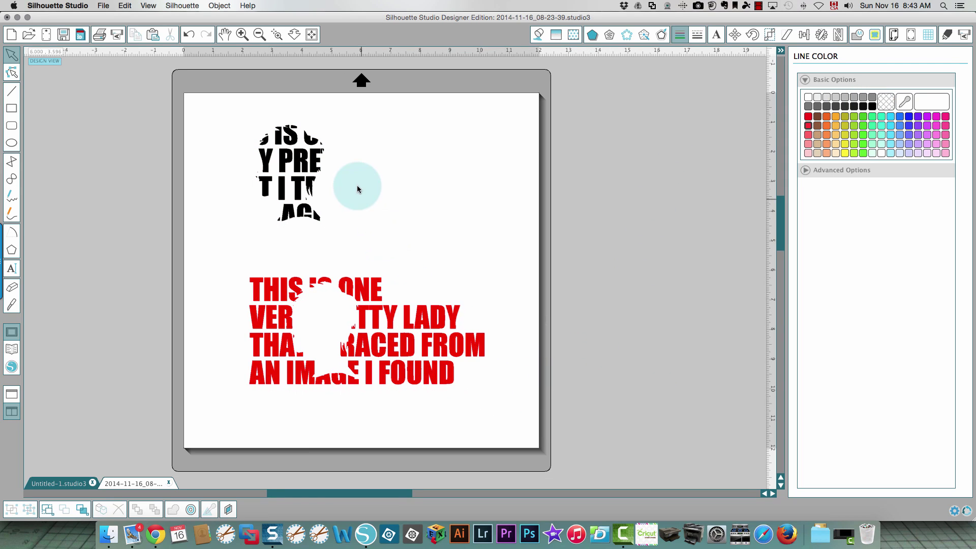
- Drop the black cutout onto the red text and, zoomed in, nudge it into alignment
drag(297, 172, 330, 317)
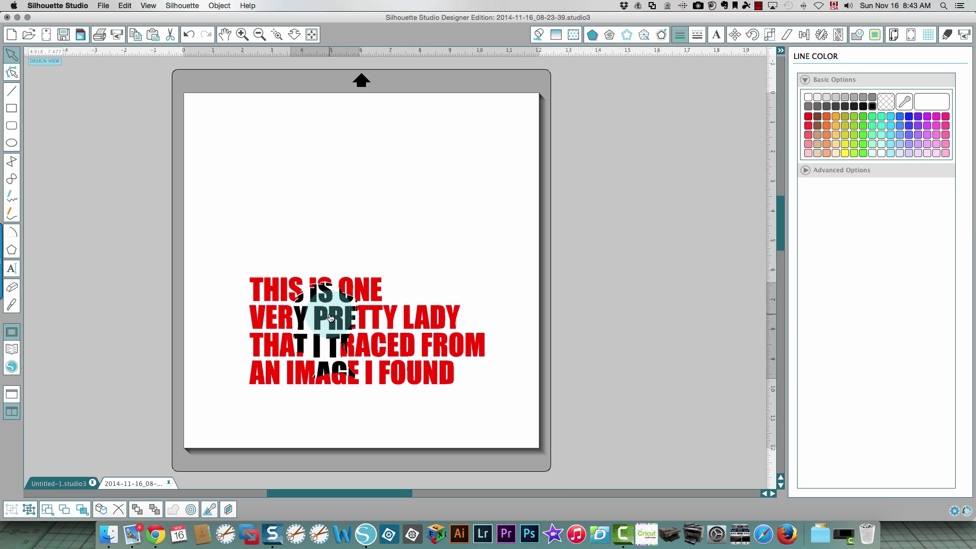
drag(331, 318, 330, 317)
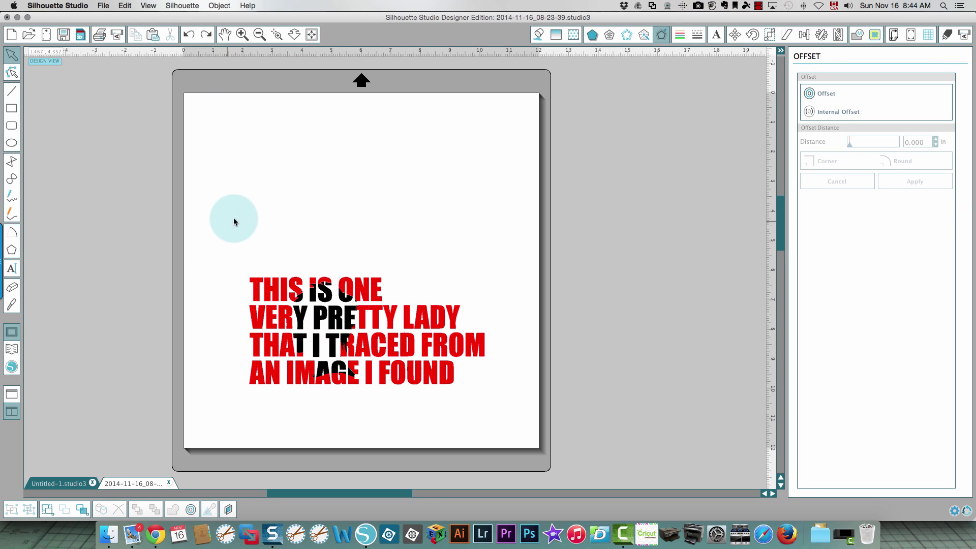
click(277, 37)
click(325, 329)
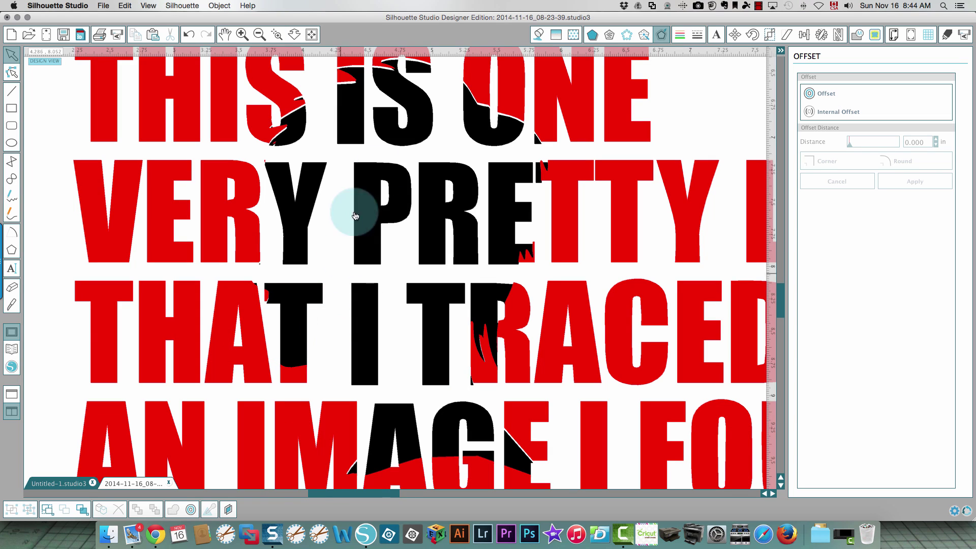
click(375, 208)
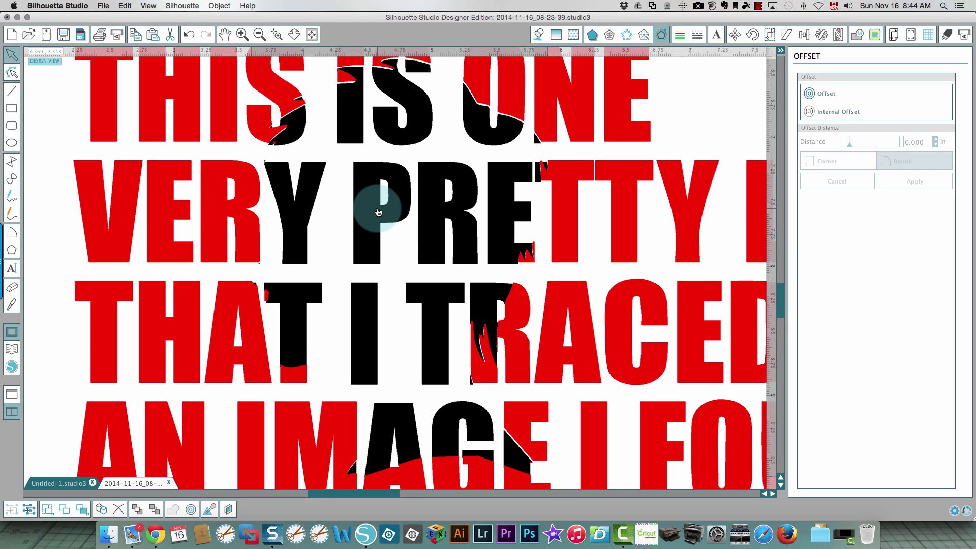
drag(379, 212, 378, 210)
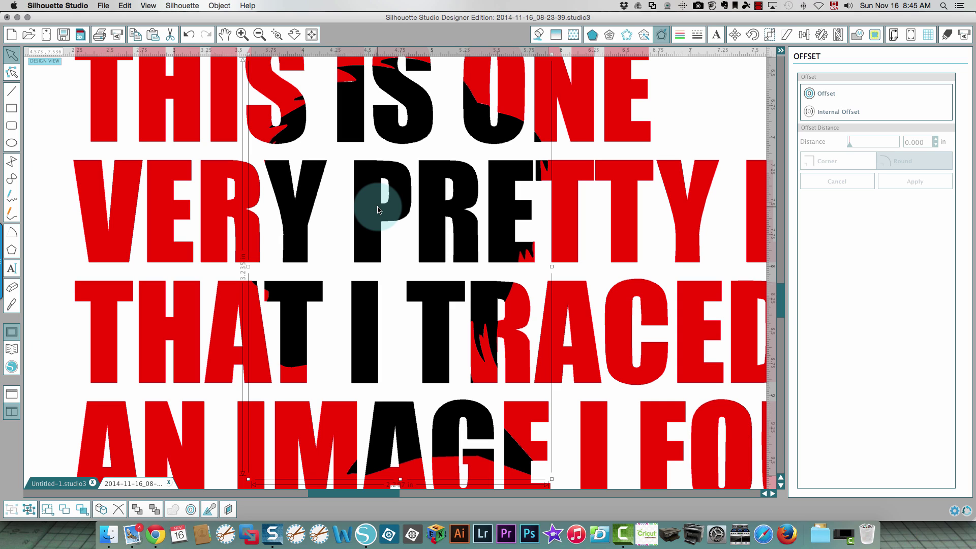
- Check the alignment, then zoom back out to fit the whole page
click(343, 139)
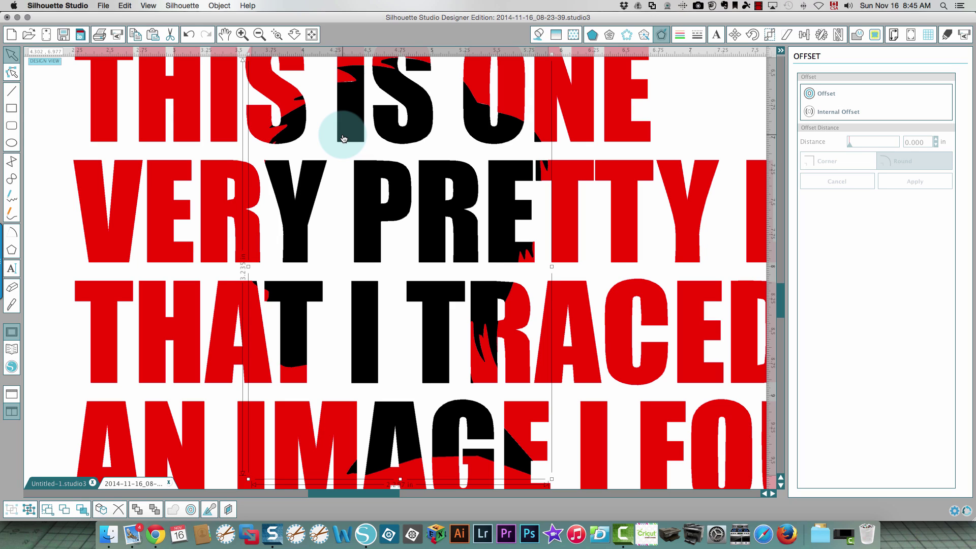
click(460, 130)
click(459, 179)
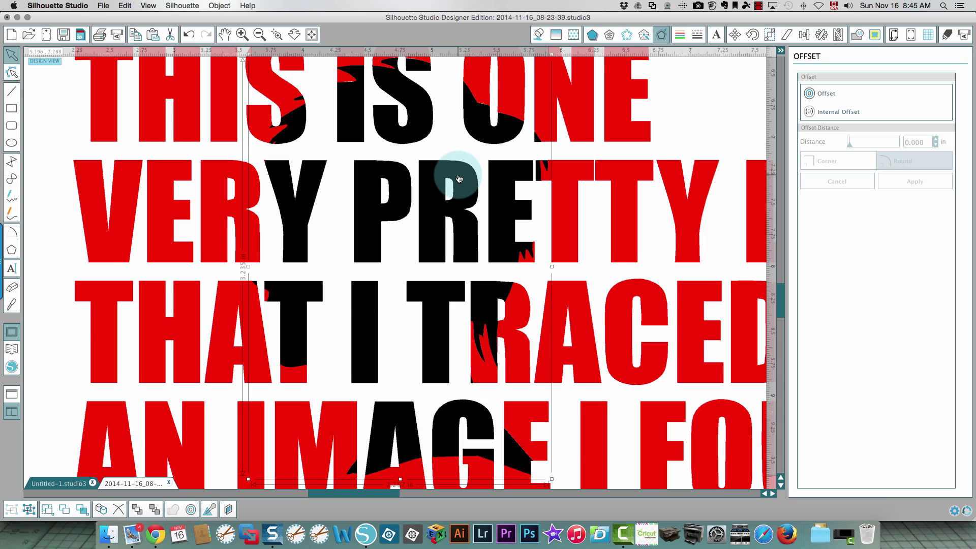
scroll(459, 179, up, 10)
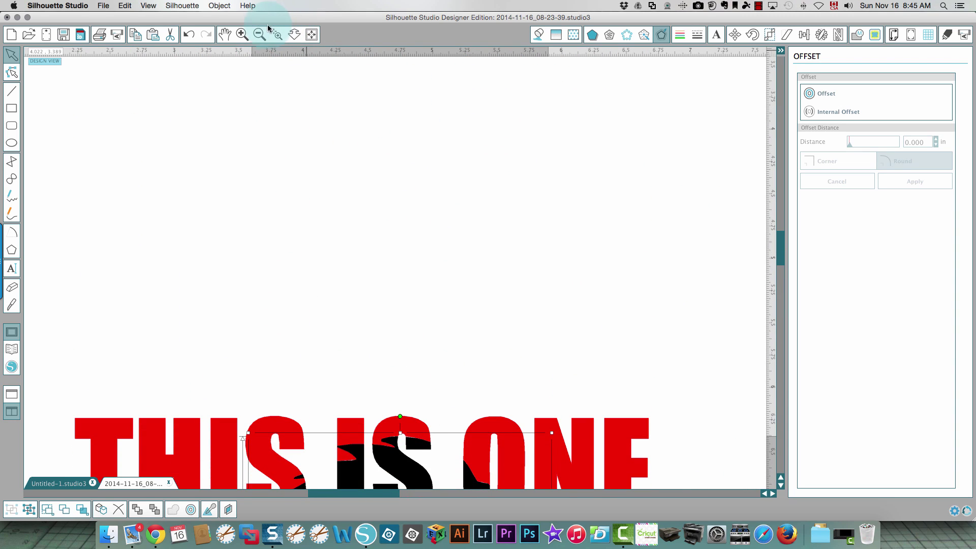
click(258, 36)
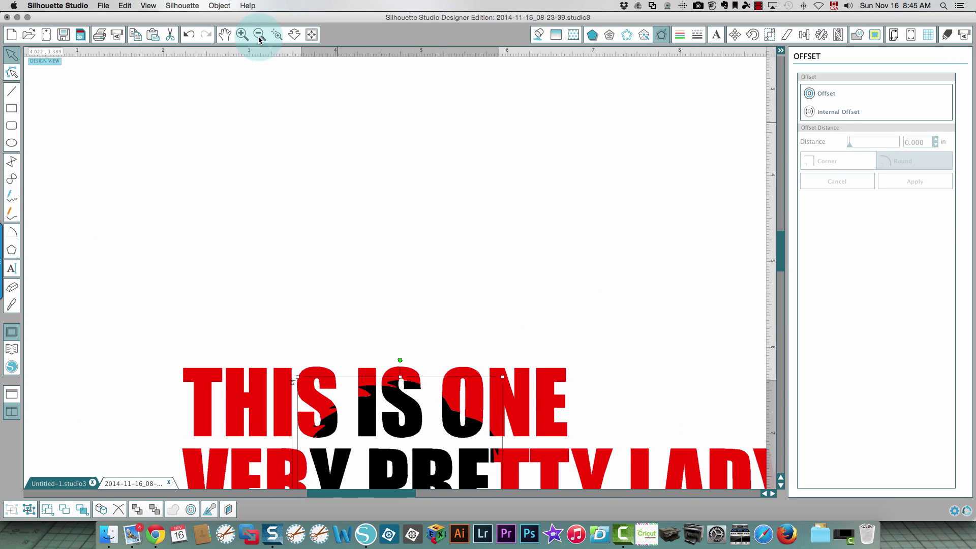
click(312, 35)
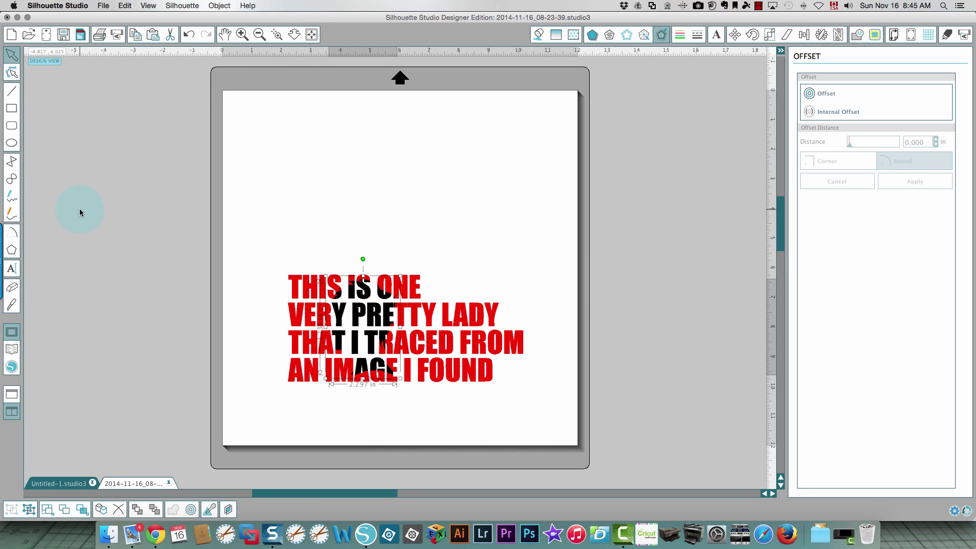
- Draw a small 0.378 × 0.429 in square above the text's left side, copy it to the right, and select both
click(15, 113)
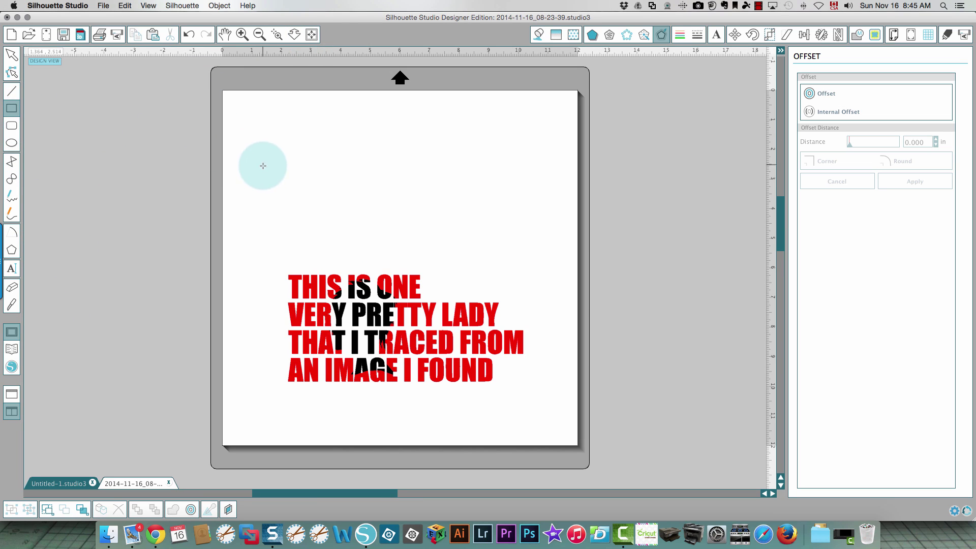
drag(279, 202, 291, 215)
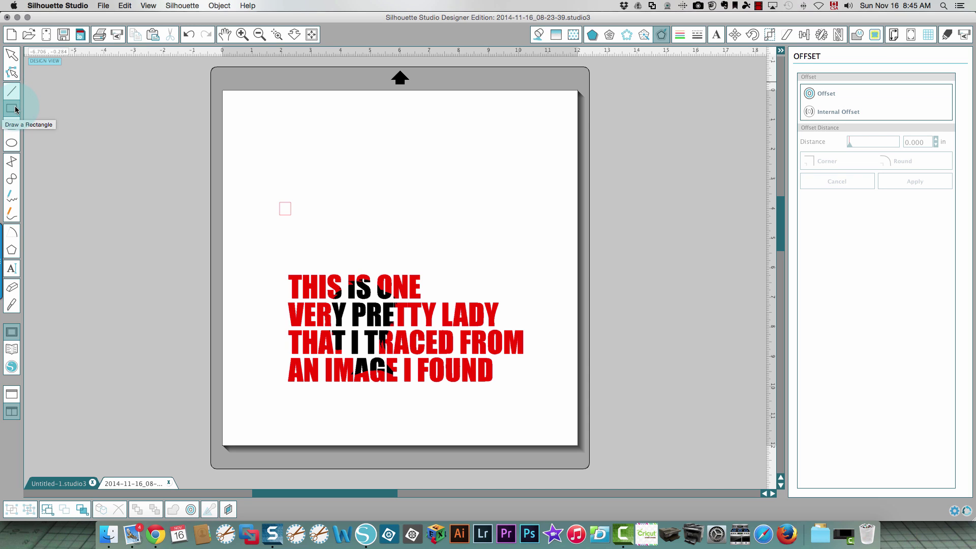
right_click(284, 211)
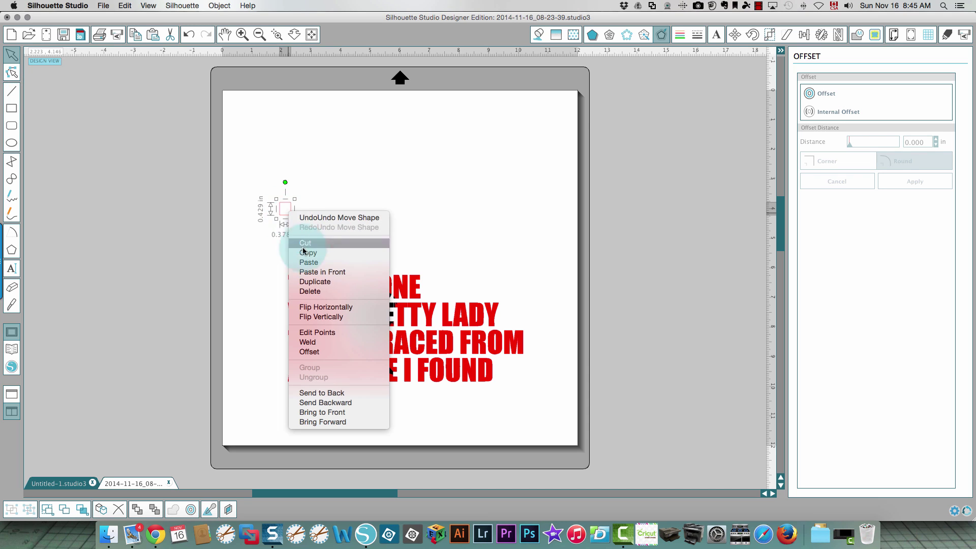
click(283, 212)
right_click(283, 210)
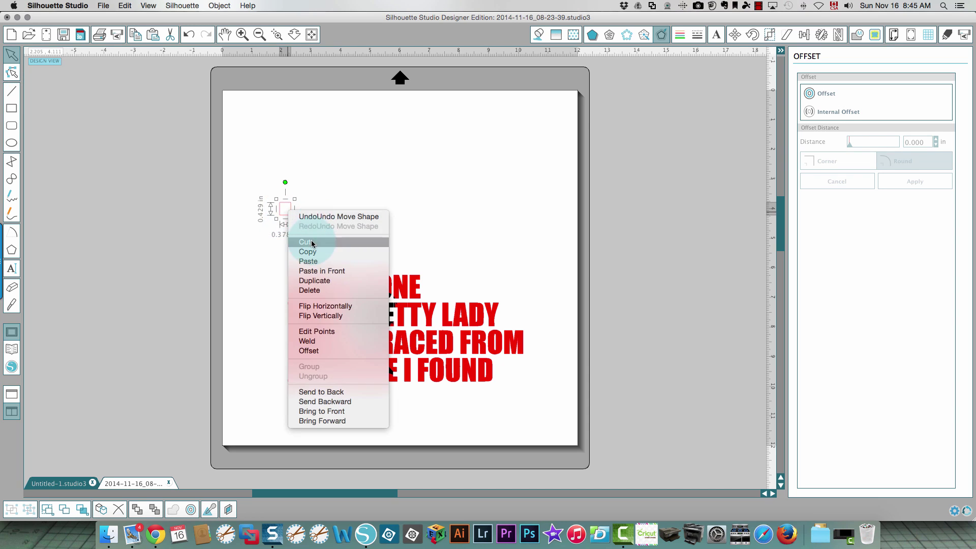
click(308, 261)
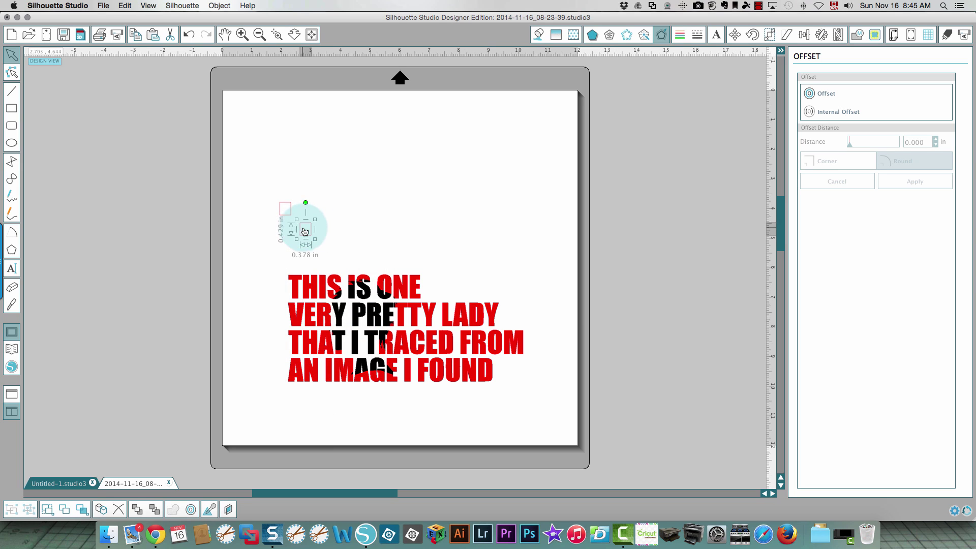
drag(304, 231, 496, 212)
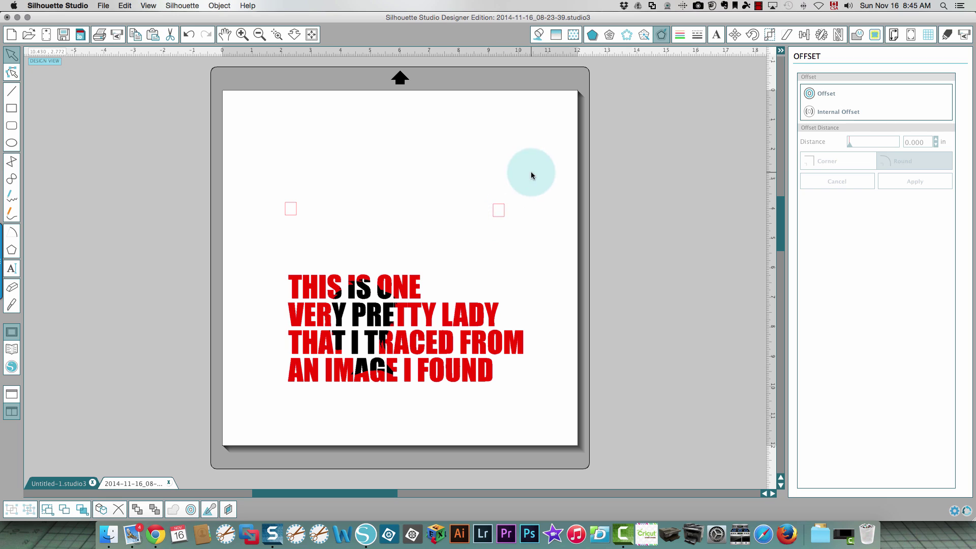
drag(532, 174, 253, 218)
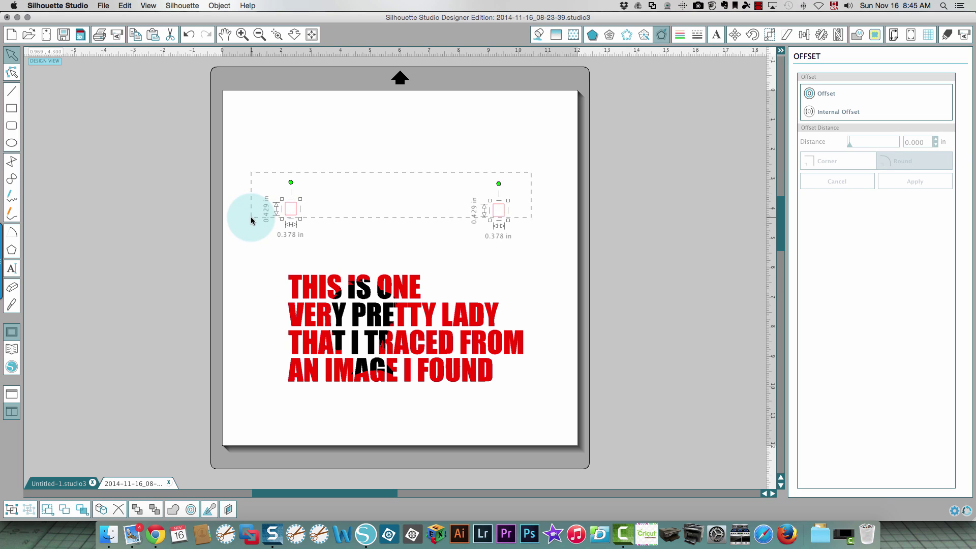
- Align the two small registration squares along their tops
click(811, 42)
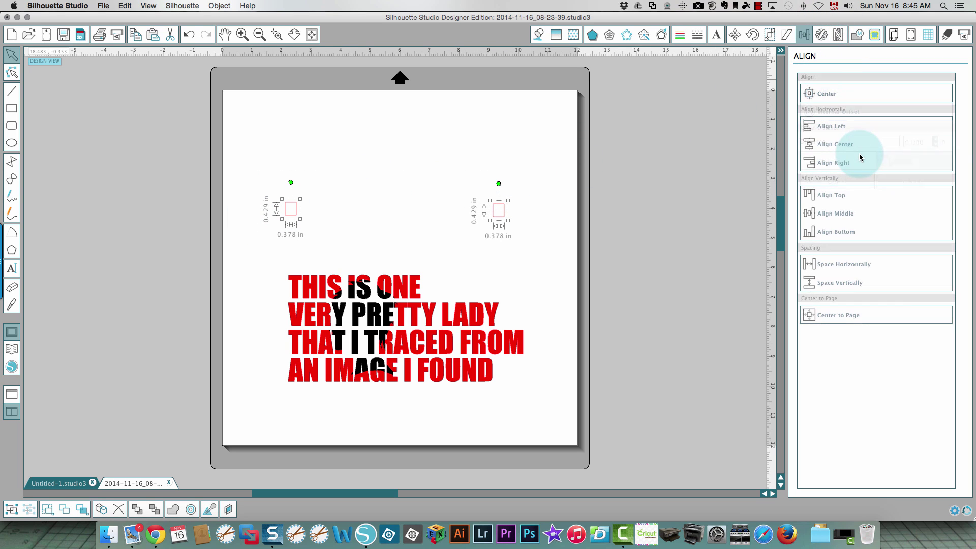
click(831, 196)
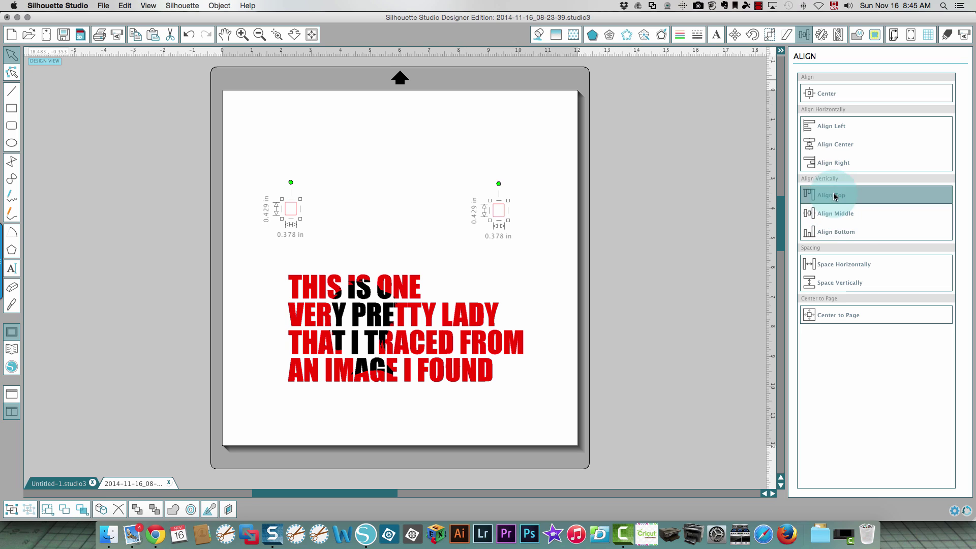
click(632, 206)
click(521, 205)
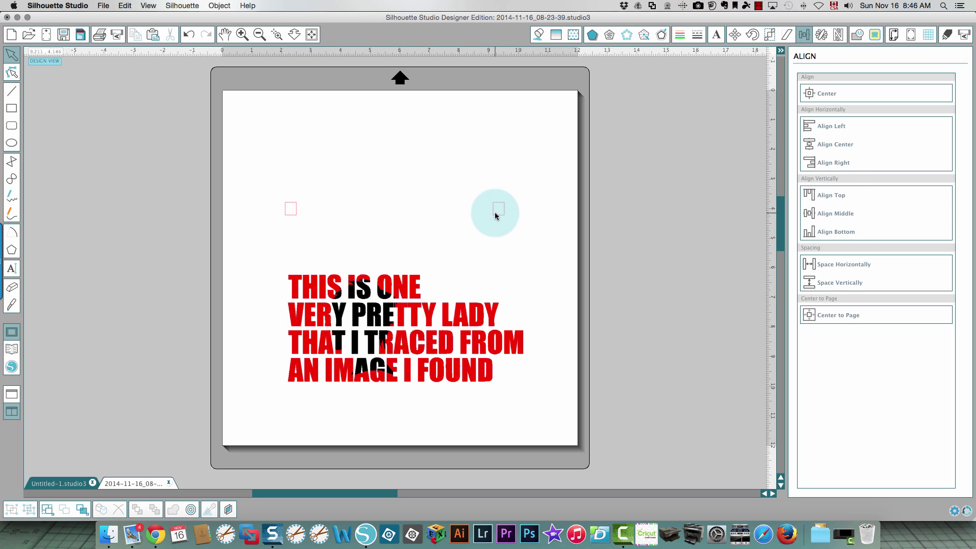
- Group the two squares into a single 7.400 in wide unit, then deselect it
click(291, 208)
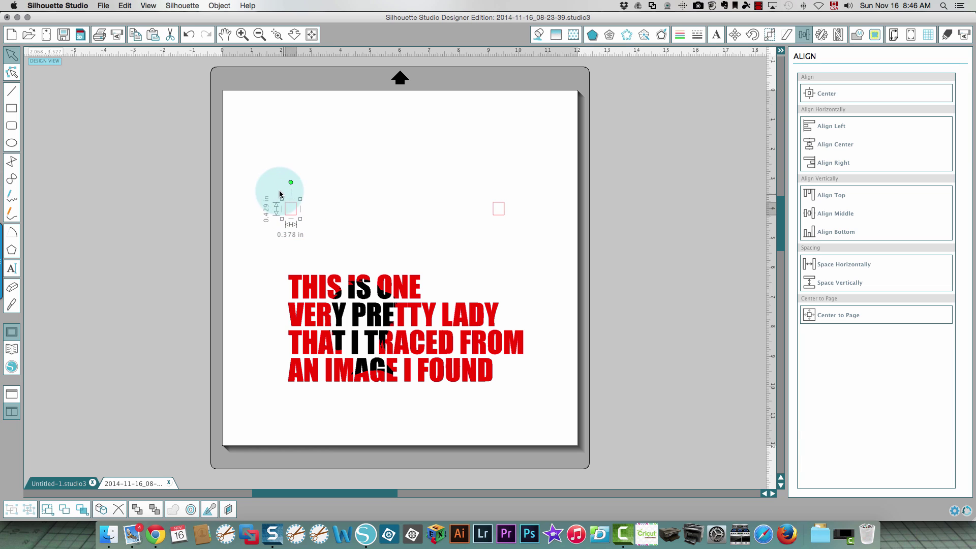
drag(248, 159, 602, 236)
right_click(502, 208)
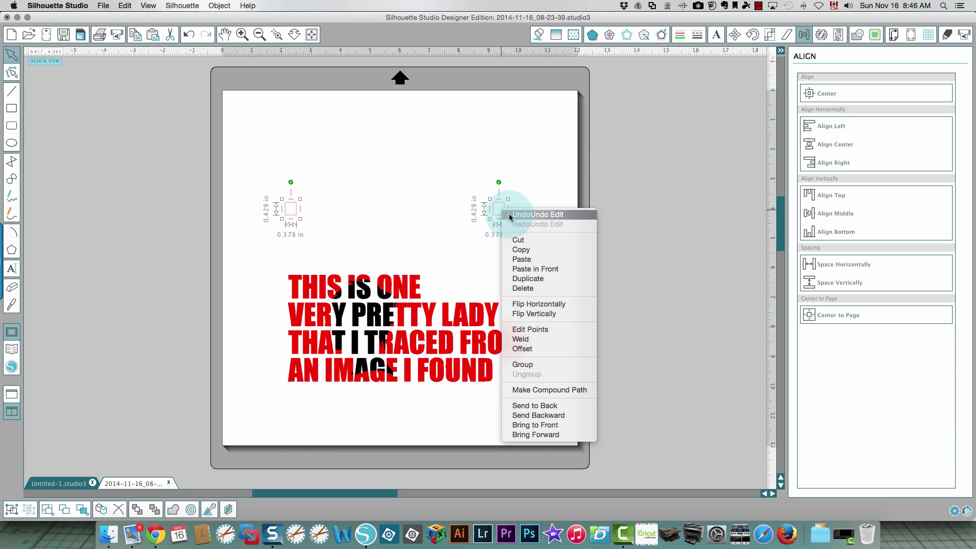
click(541, 368)
scroll(273, 236, left, 3)
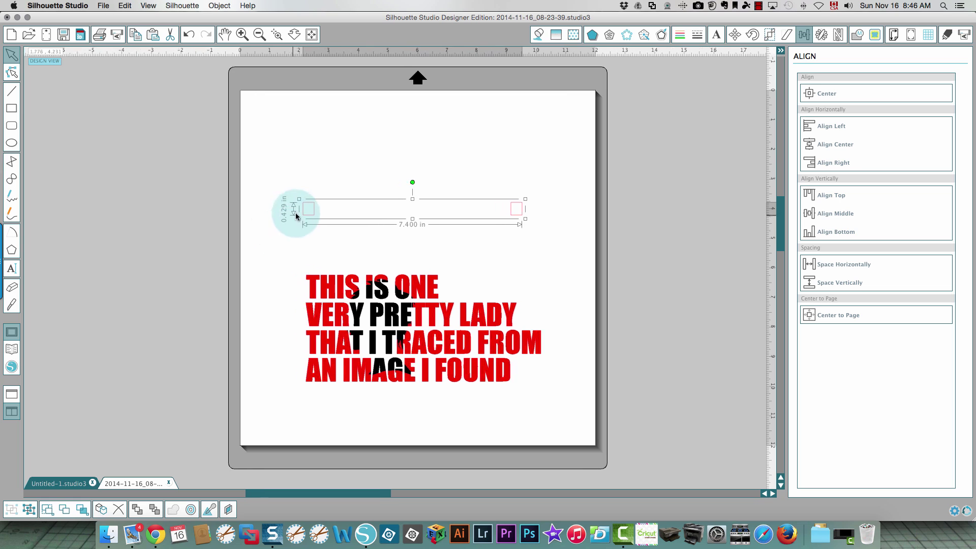
click(322, 348)
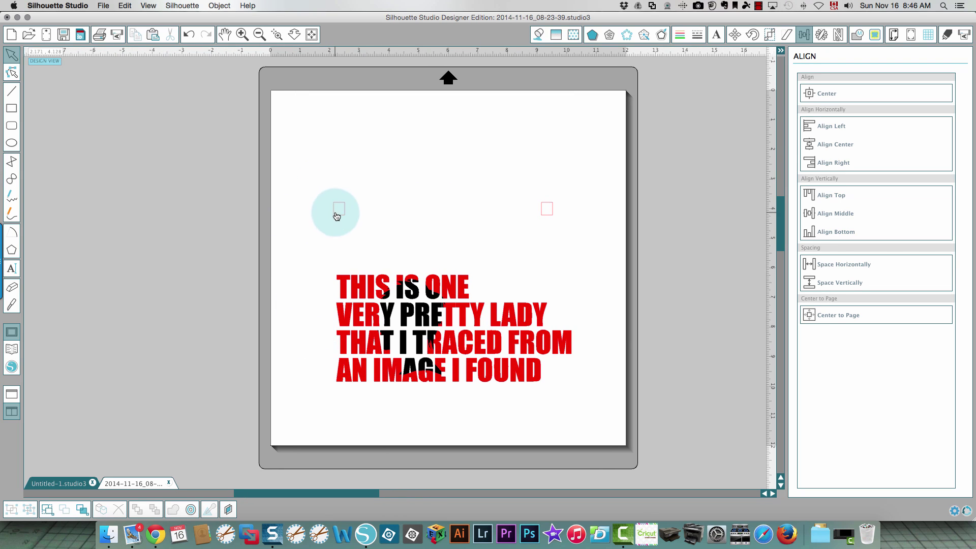
- Copy and paste the grouped square pair, placing the duplicate higher on the mat
click(333, 211)
right_click(342, 209)
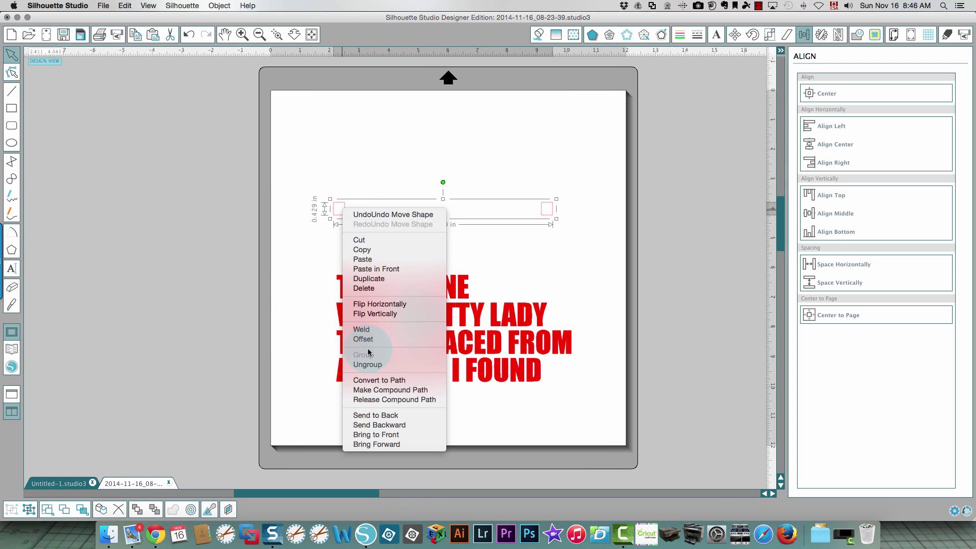
click(373, 250)
right_click(345, 210)
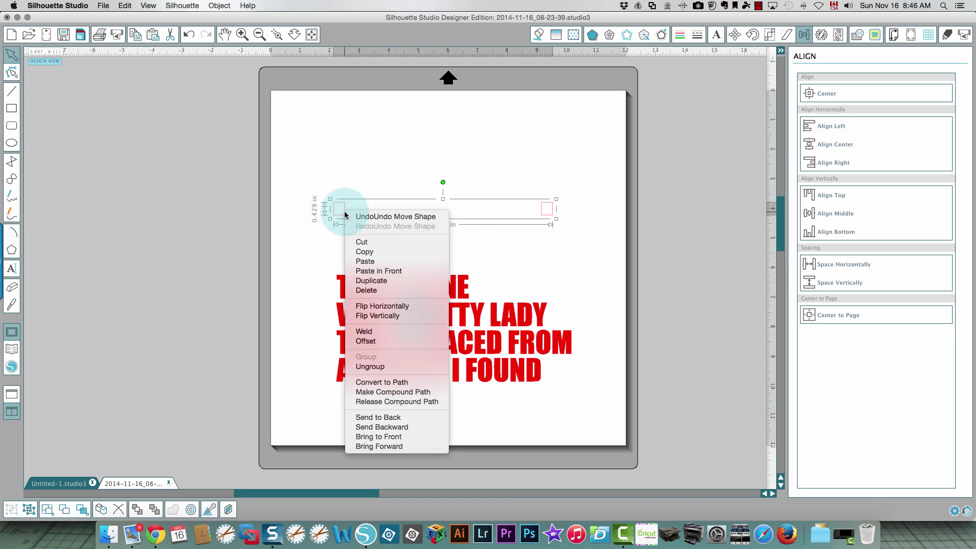
click(377, 263)
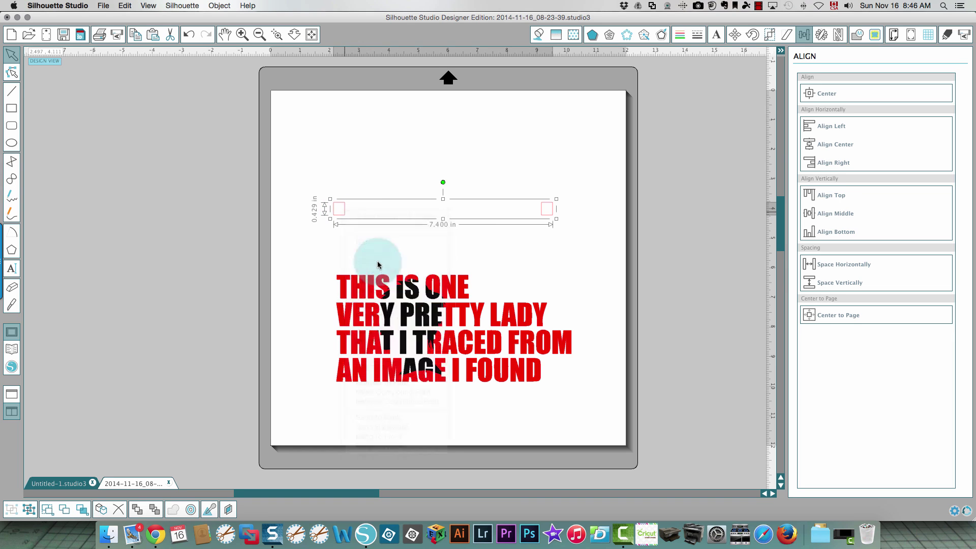
drag(359, 224, 332, 157)
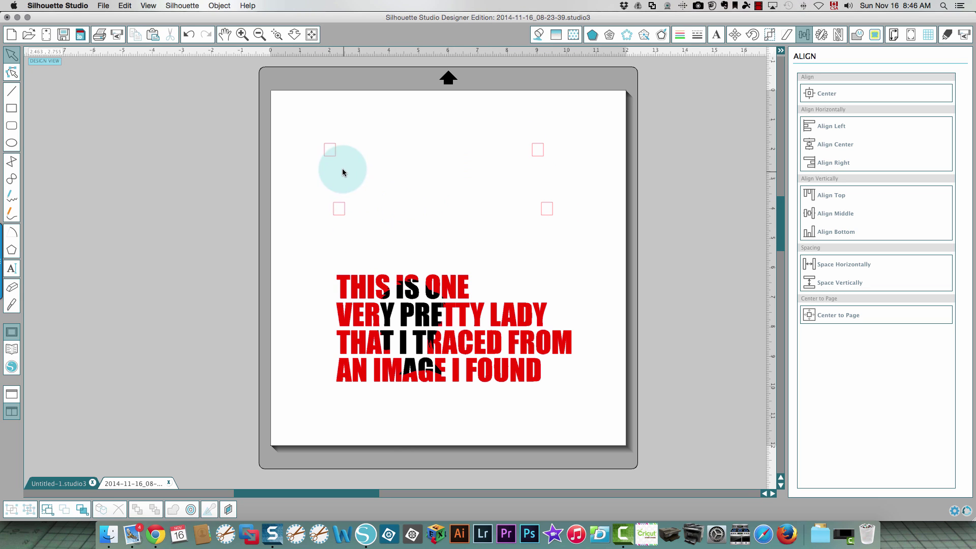
click(333, 150)
click(679, 34)
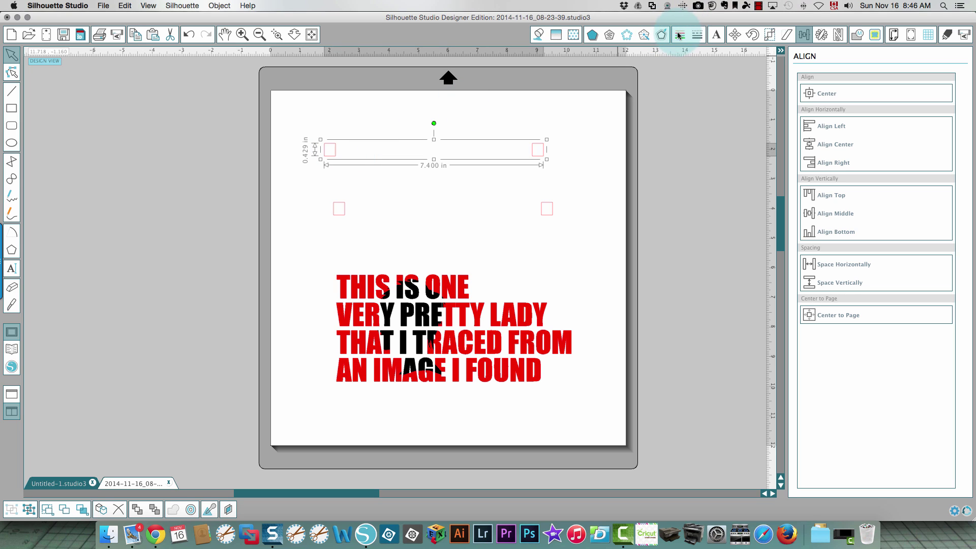
- Fill the lower registration square pair black and nudge it slightly lower, just above the phrase
click(539, 36)
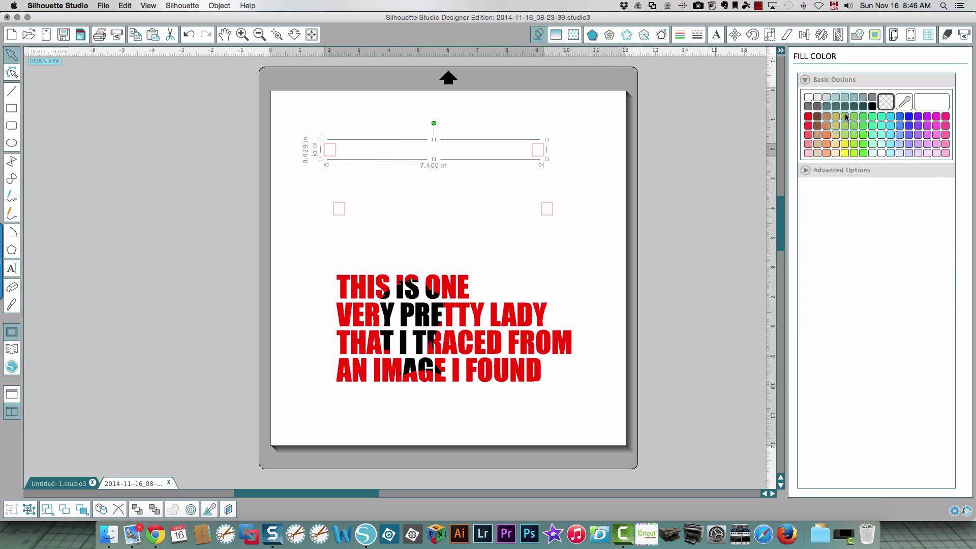
click(342, 214)
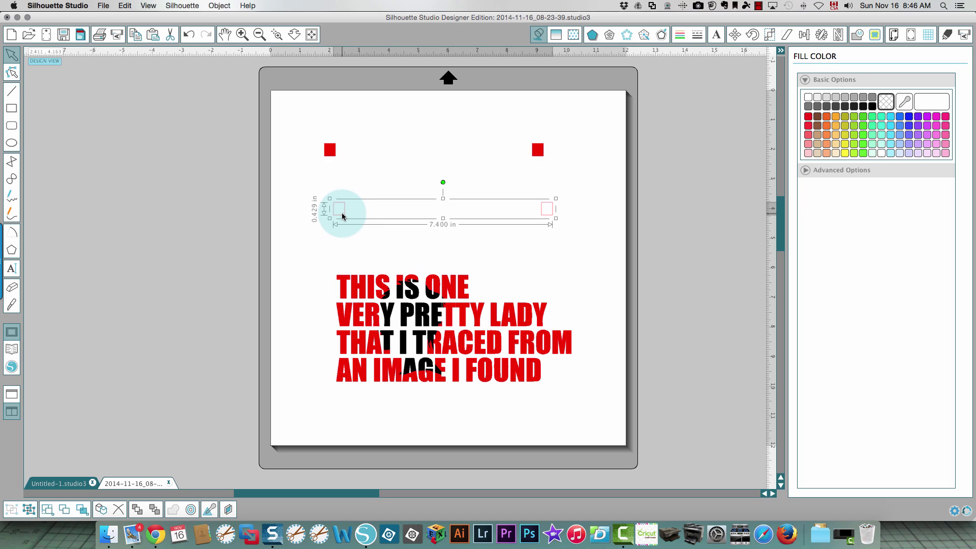
click(852, 107)
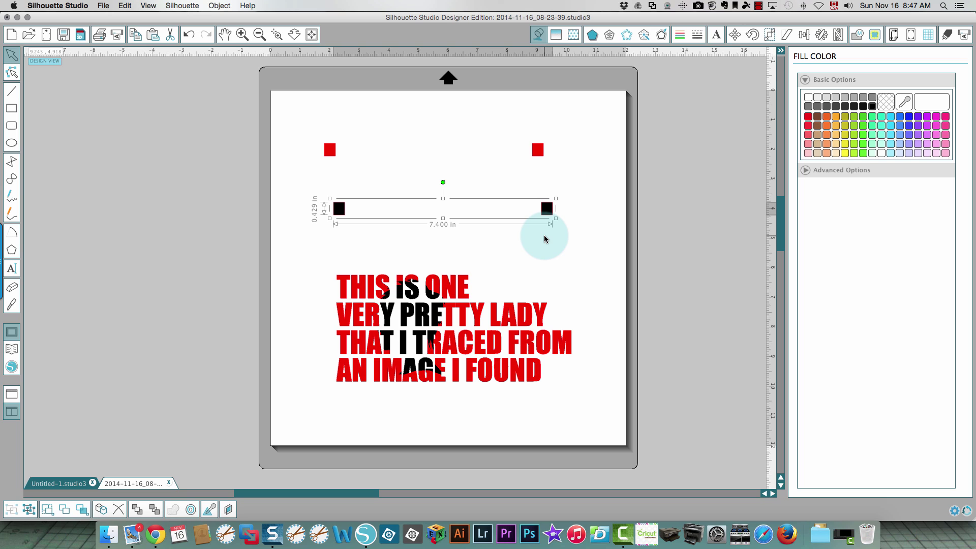
drag(546, 215, 545, 257)
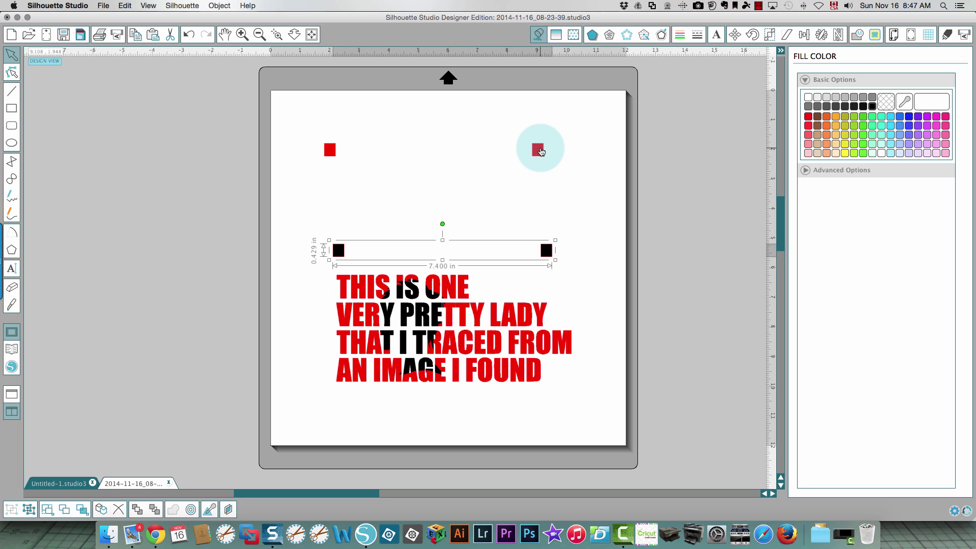
- Align both square pairs by bottom and right edges so the red stacks over the black
click(540, 150)
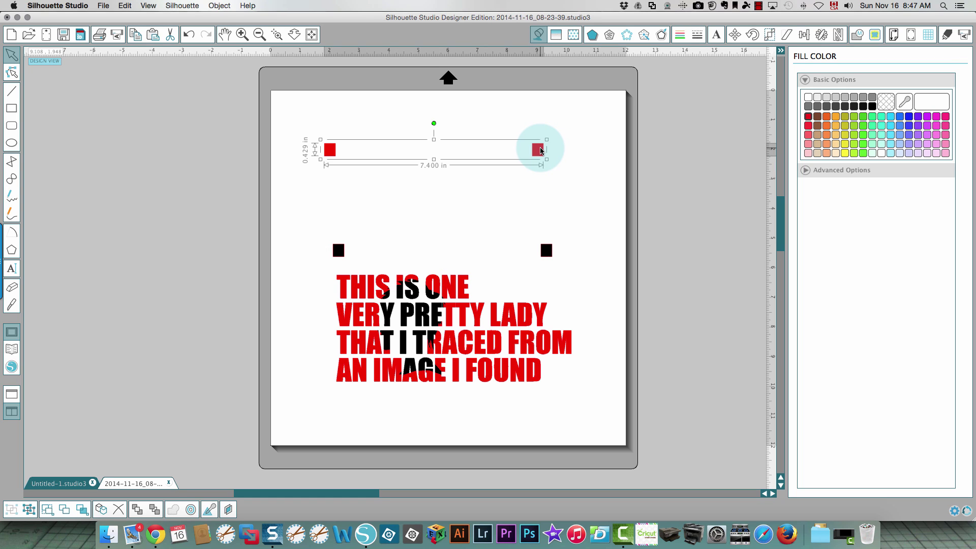
drag(283, 116, 592, 273)
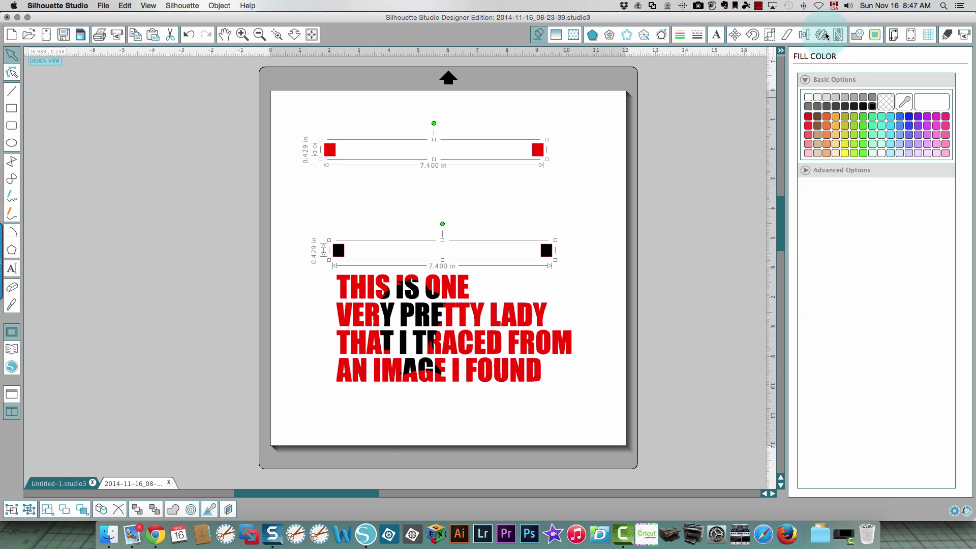
click(832, 158)
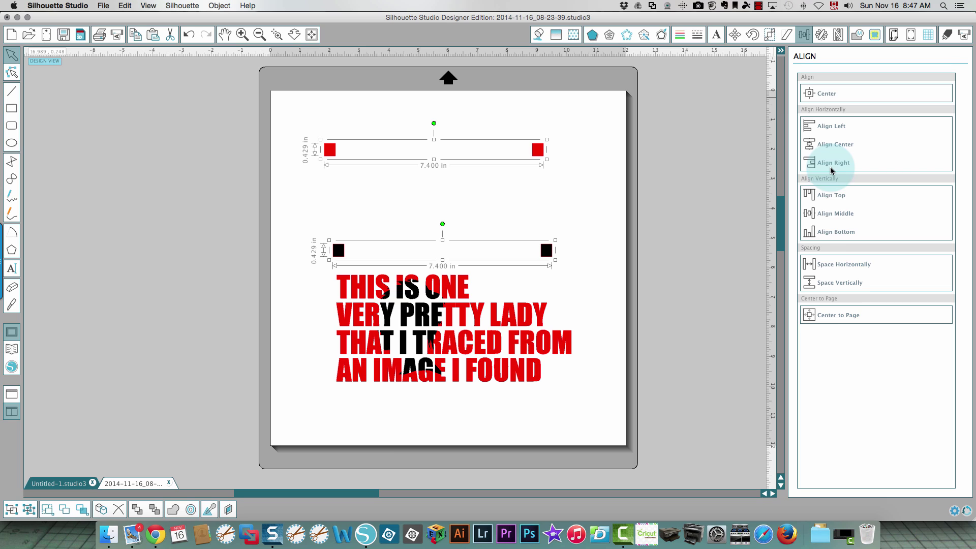
click(828, 231)
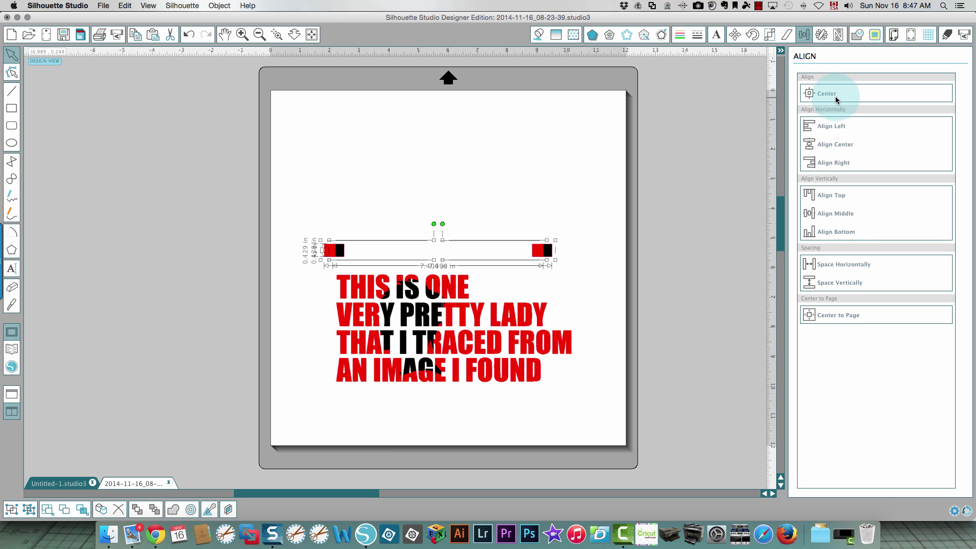
click(832, 164)
click(398, 167)
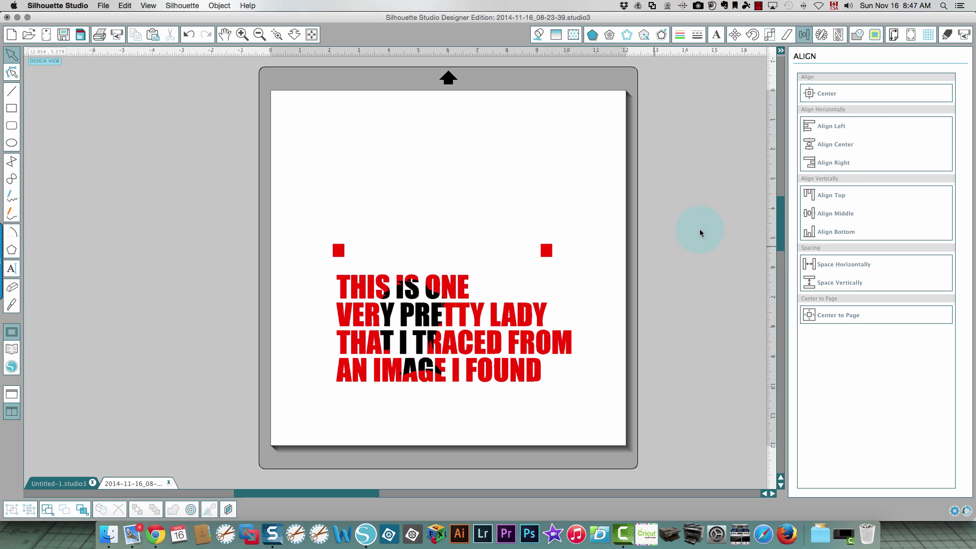
click(960, 36)
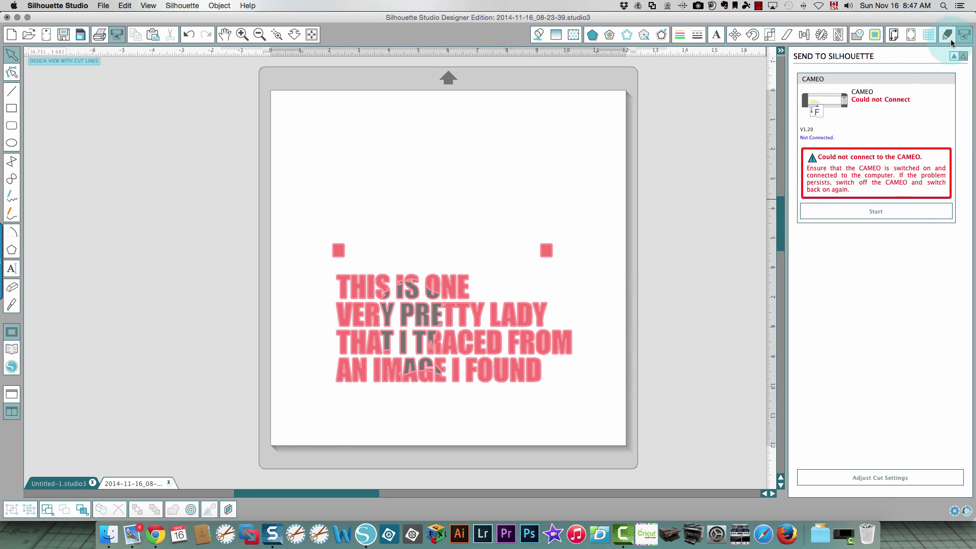
- Use Advanced cut settings by Line Color, cutting only black (0,0,0) lines and excluding red
click(948, 36)
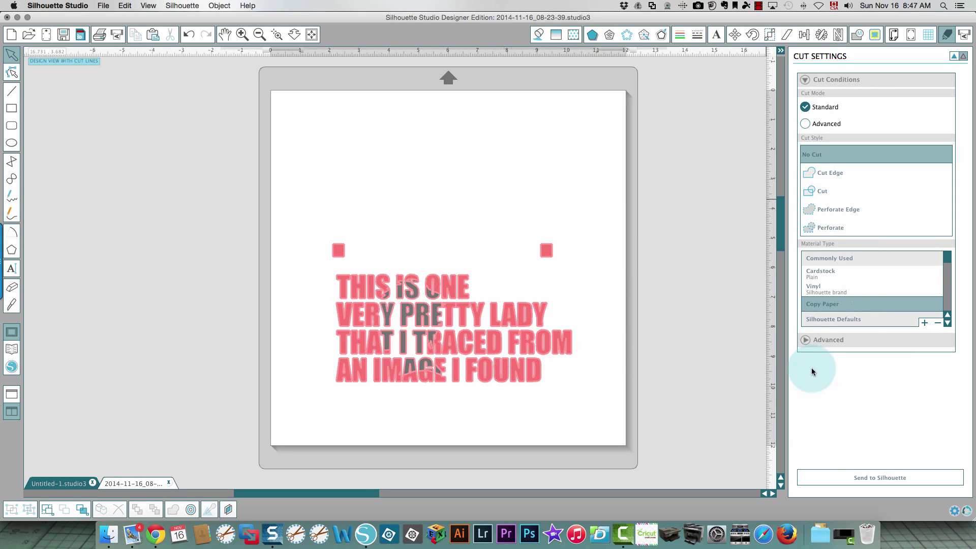
click(804, 340)
scroll(859, 330, down, 2)
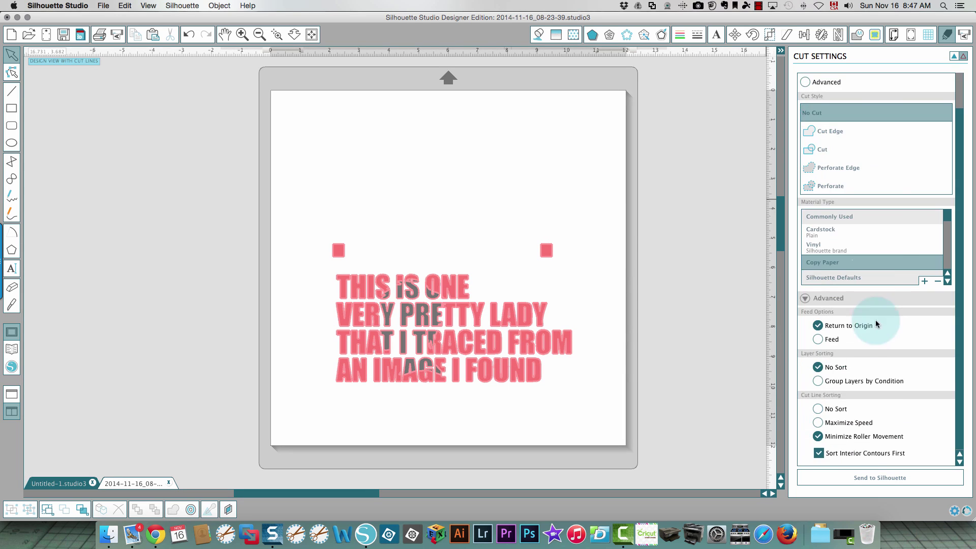
click(804, 82)
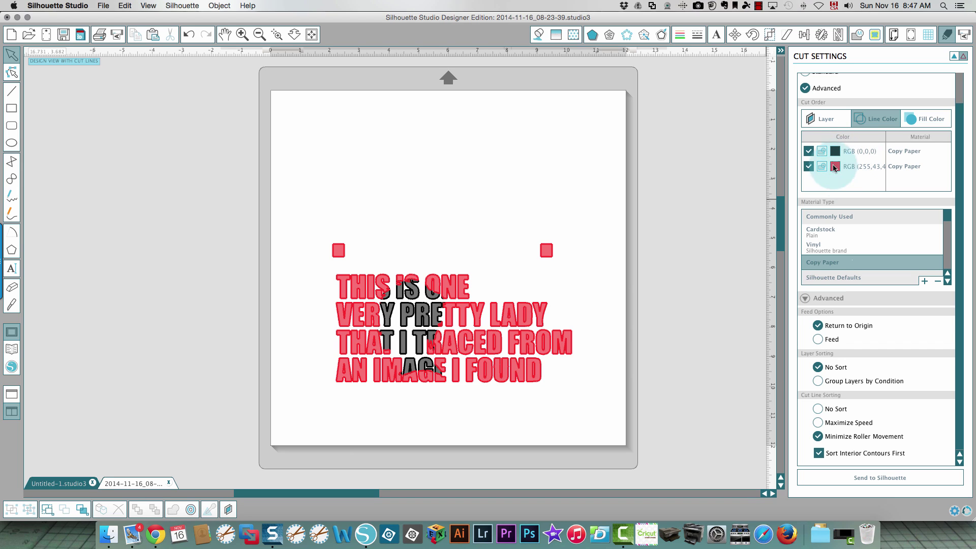
click(809, 152)
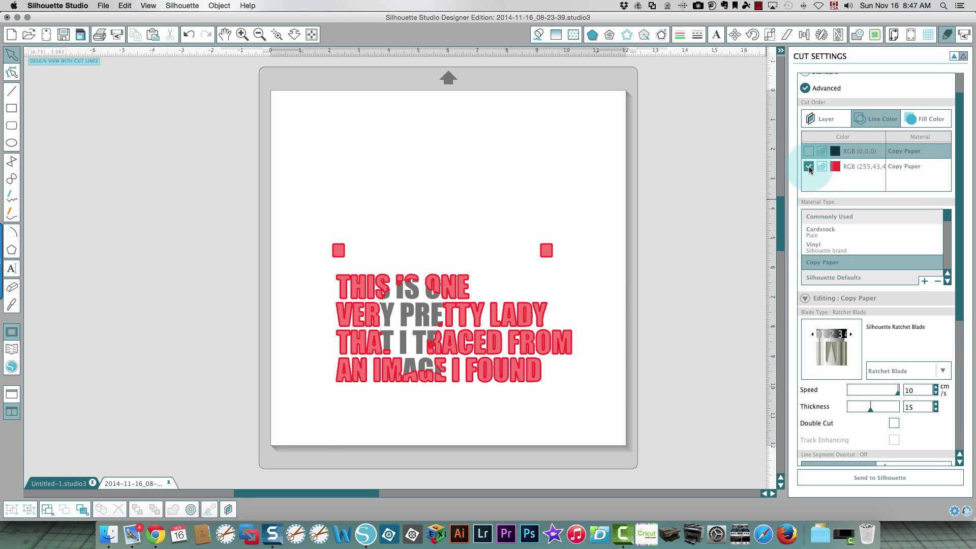
click(809, 168)
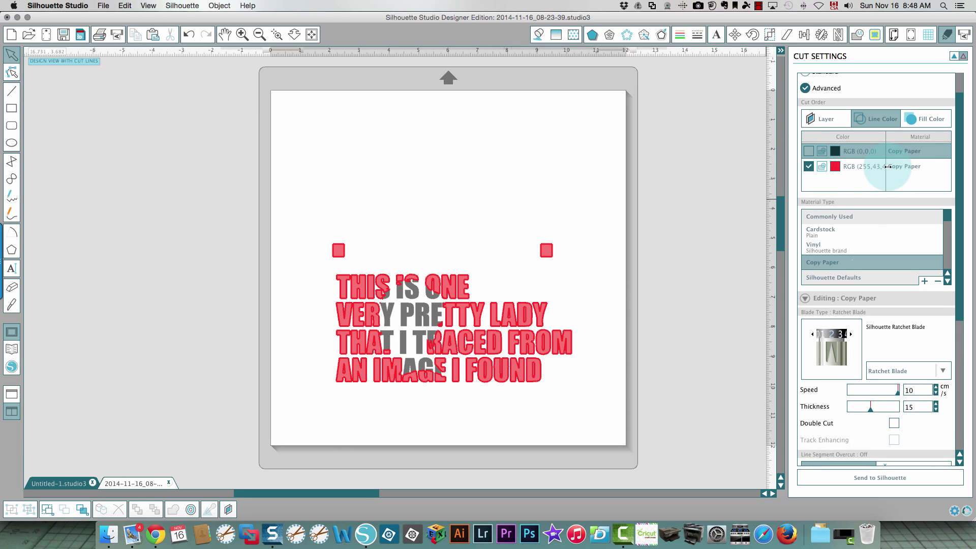
click(809, 167)
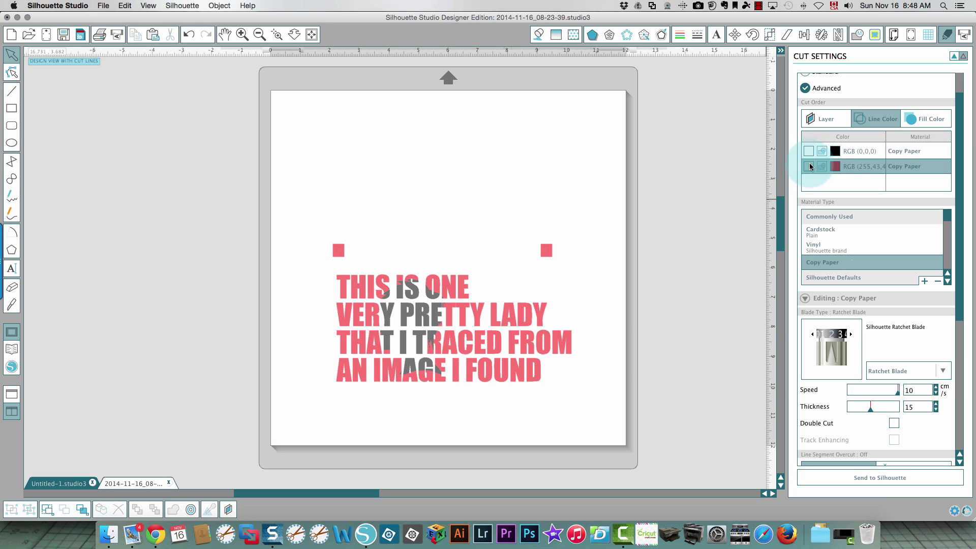
click(809, 151)
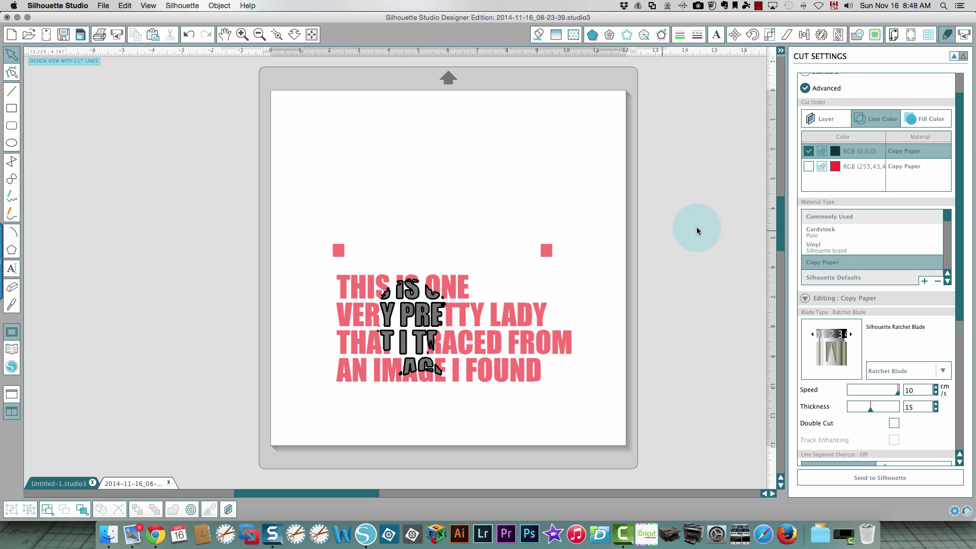
- Back in the design view, group the red registration squares with the text
click(680, 34)
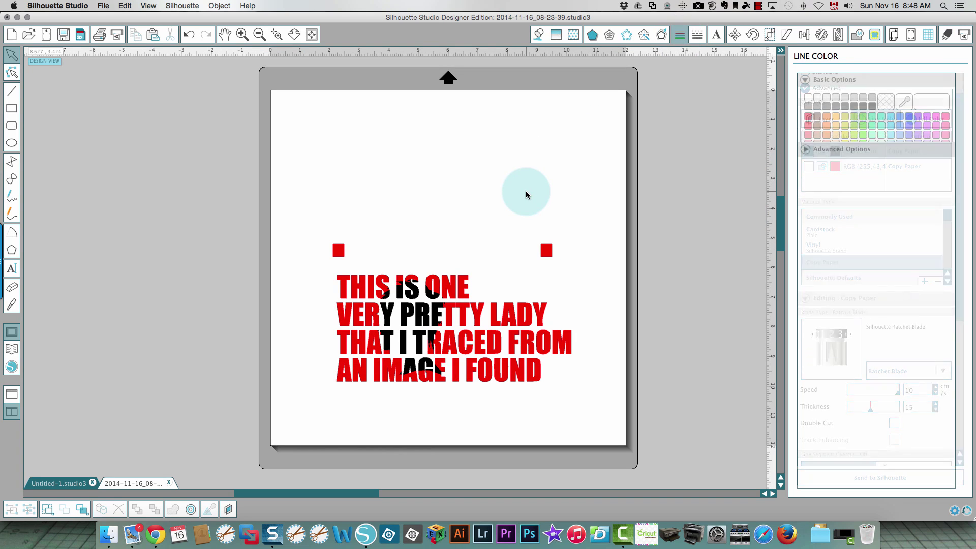
drag(306, 198, 532, 319)
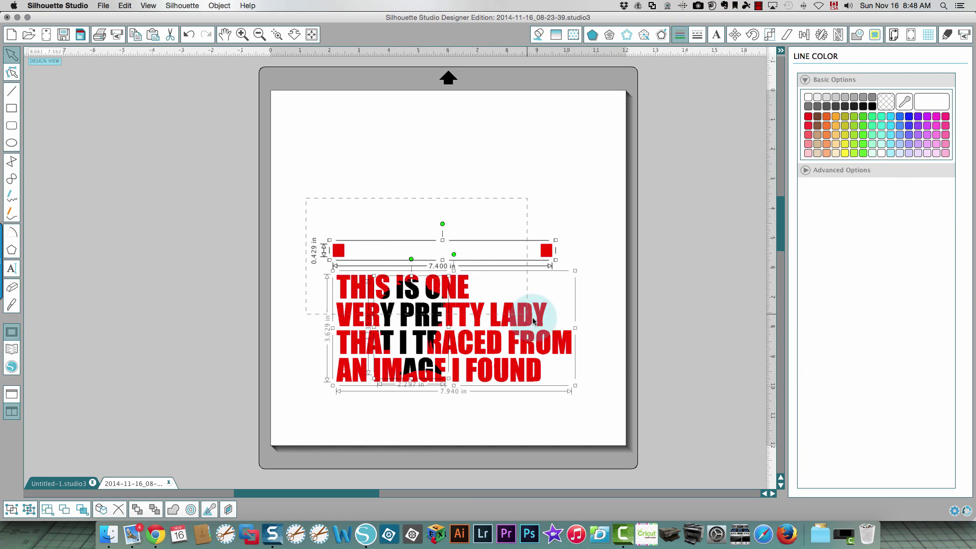
right_click(513, 364)
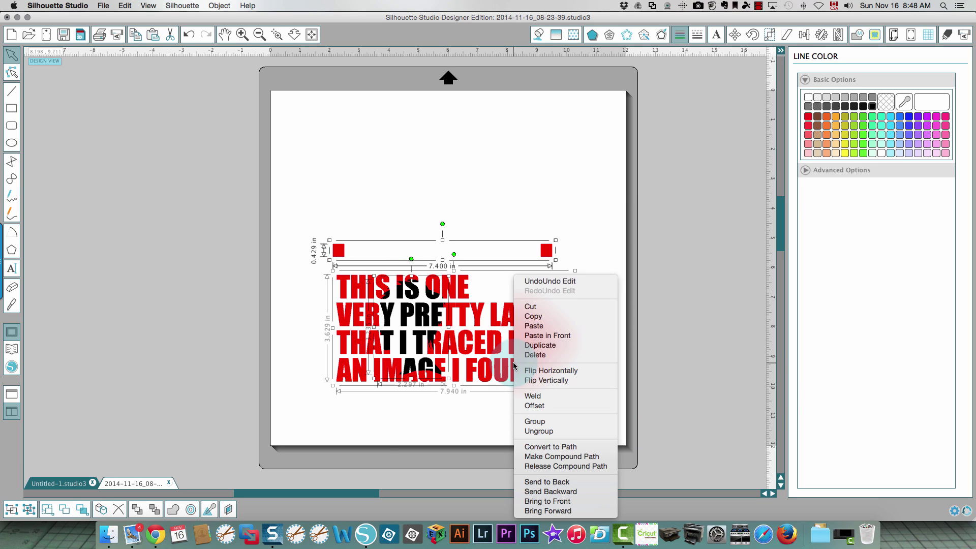
click(546, 422)
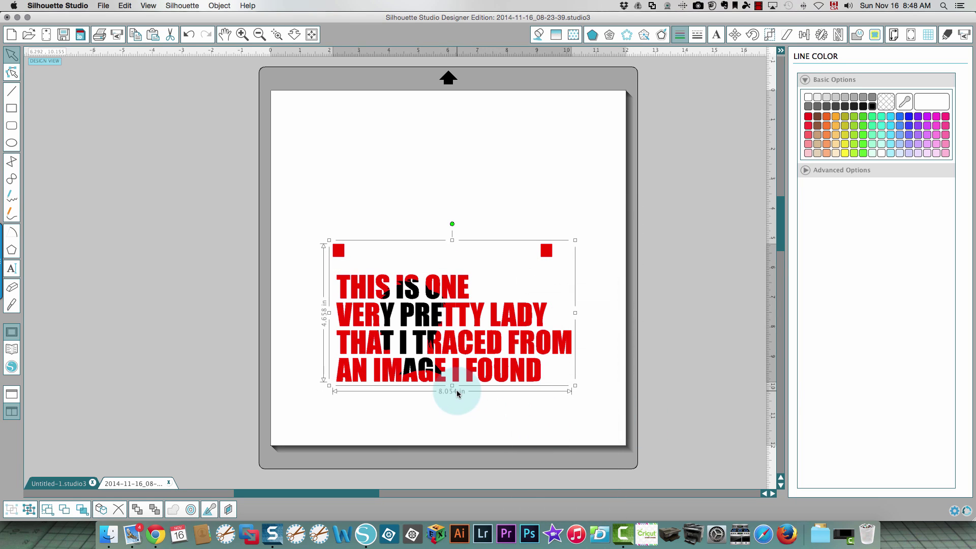
click(457, 407)
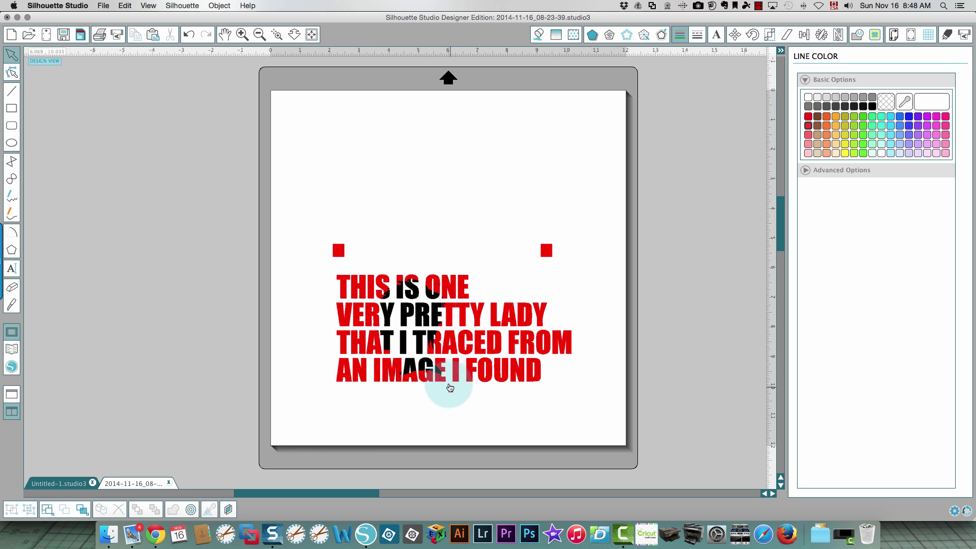
- Ungroup the text from the traced image and select the black head piece
right_click(419, 320)
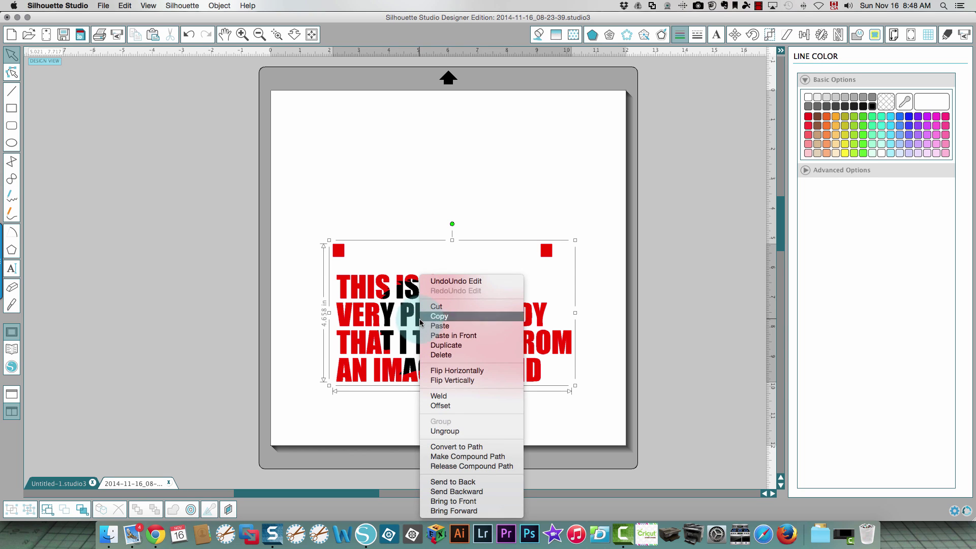
click(440, 432)
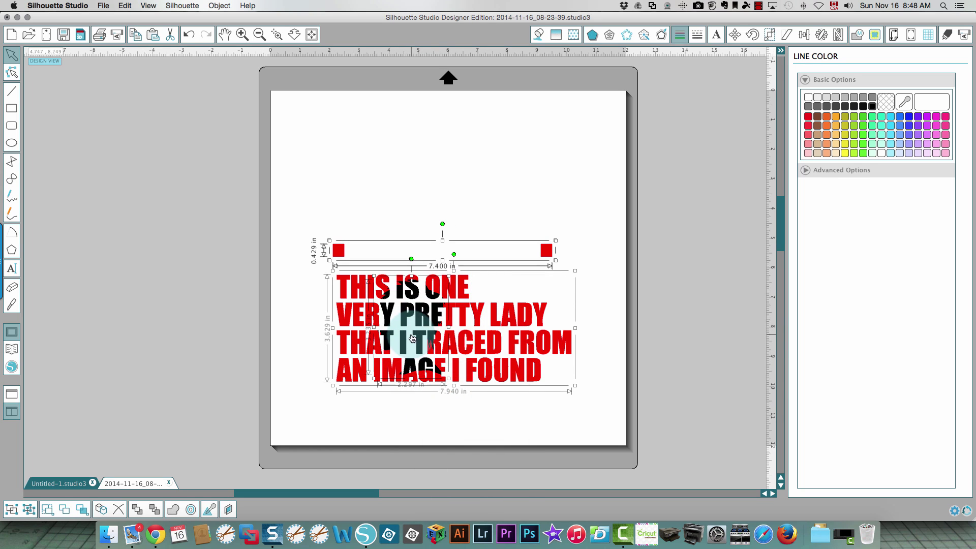
click(405, 194)
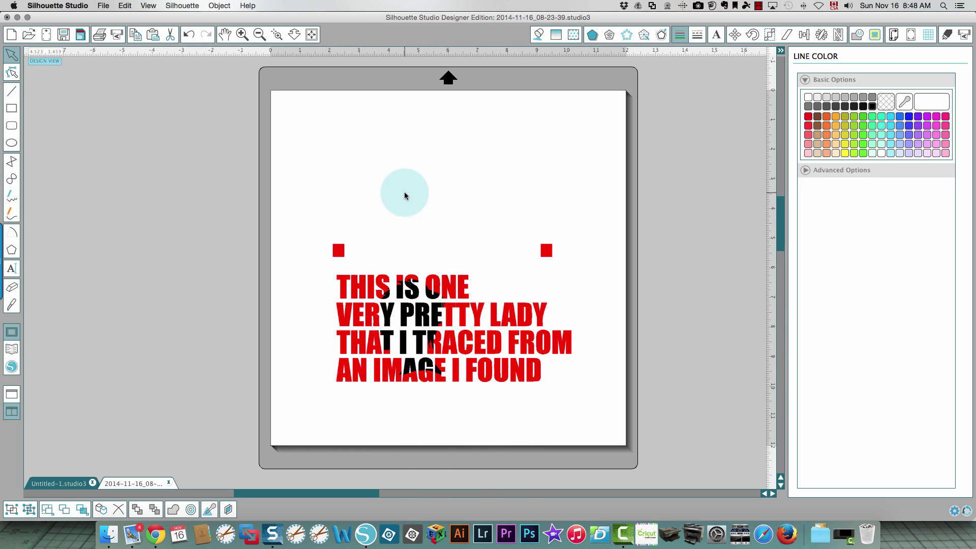
click(409, 319)
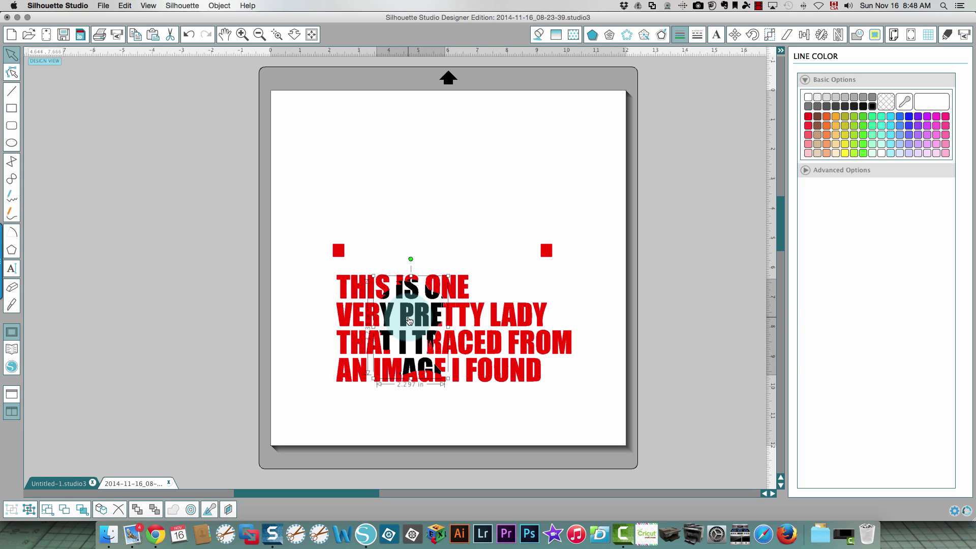
- Move the black head piece above the red text and apply a 0.039 in internal offset
mouse_move(410, 319)
mouse_down()
mouse_move(407, 307)
mouse_move(263, 273)
mouse_move(302, 204)
mouse_move(482, 169)
mouse_up()
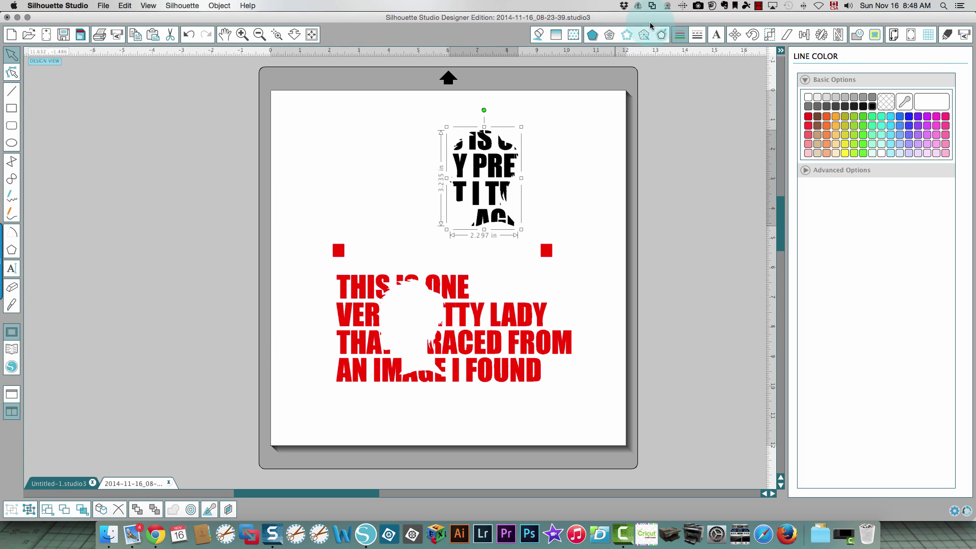
click(662, 35)
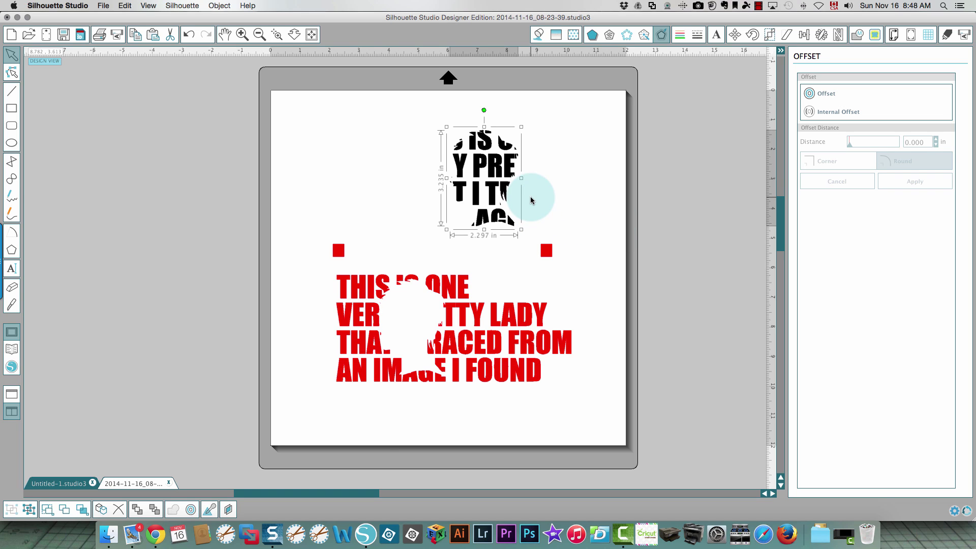
click(842, 113)
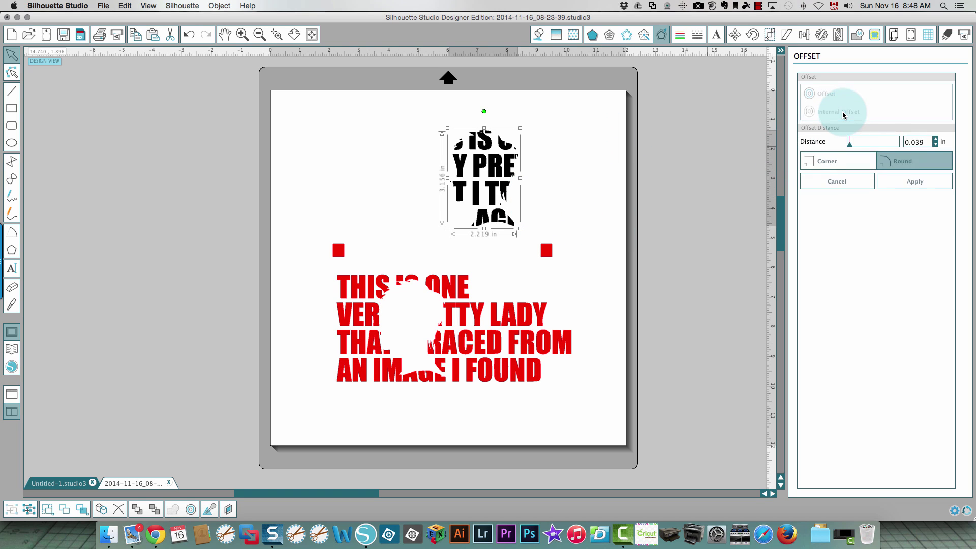
click(920, 184)
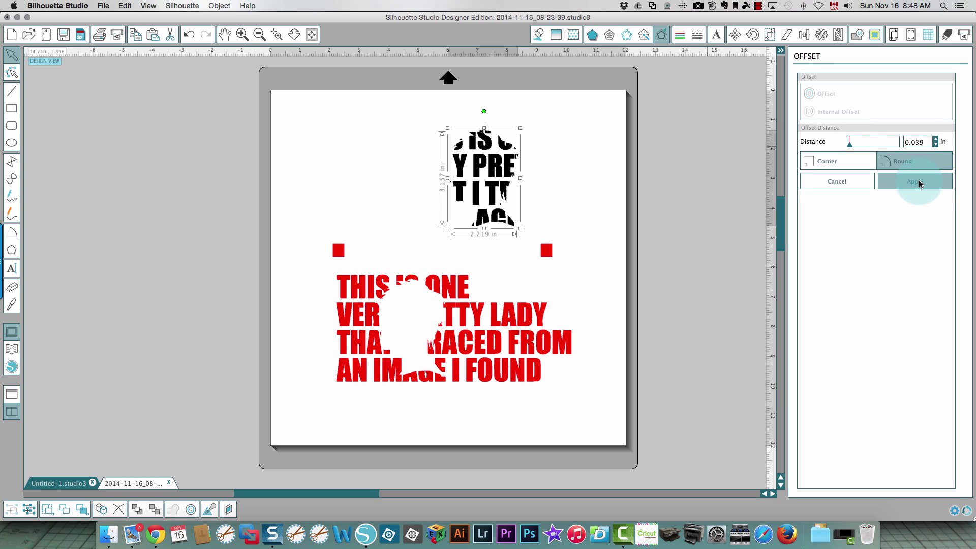
click(614, 161)
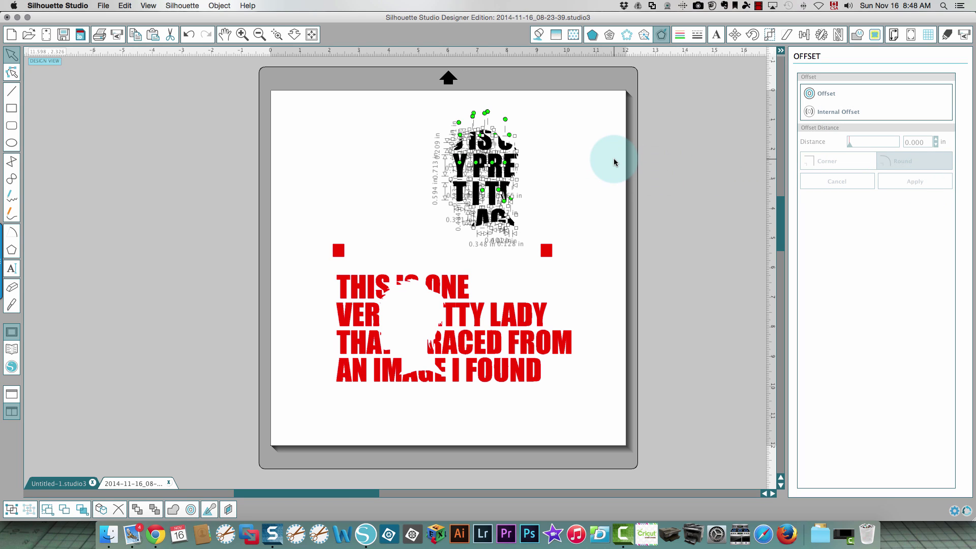
- Undo back to before the offset and reapply the internal offset with distance 0.02 in
drag(496, 163, 572, 163)
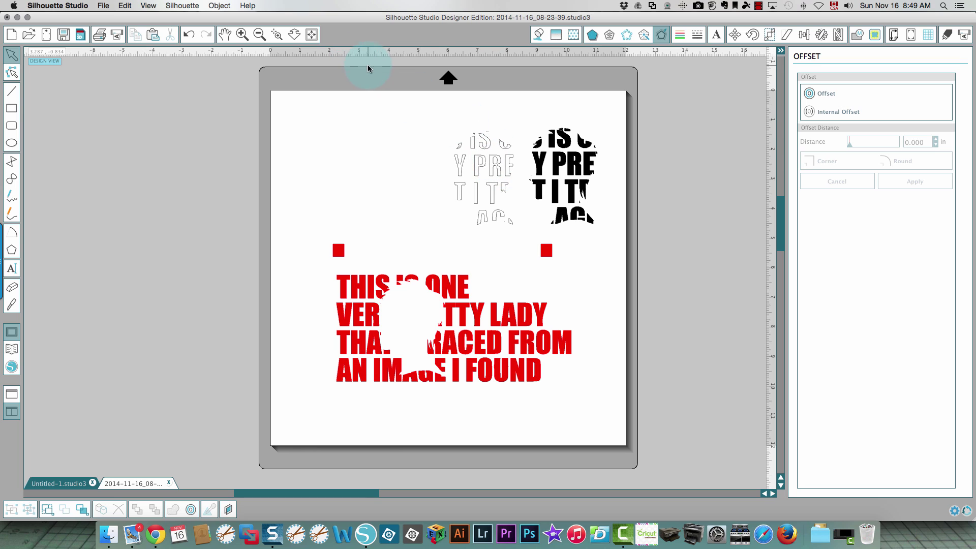
click(186, 37)
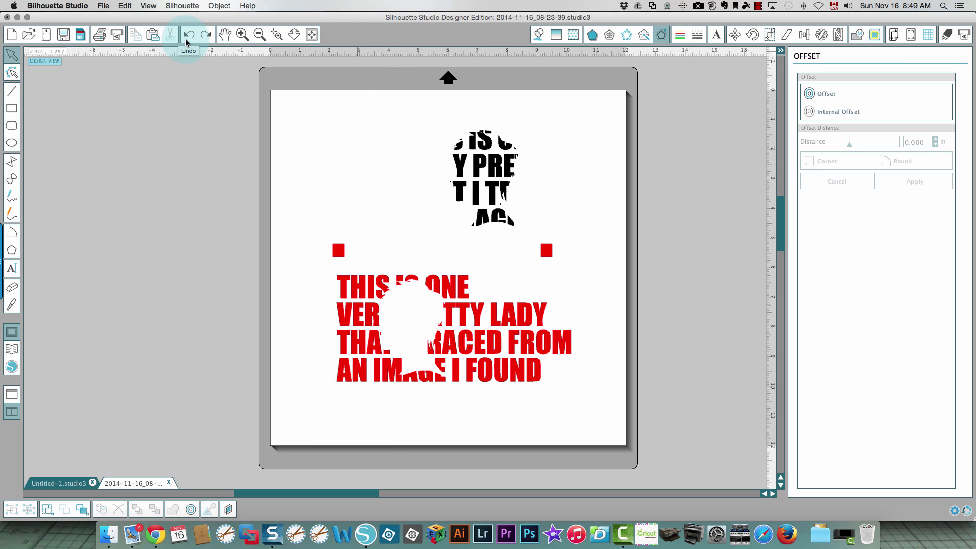
click(185, 39)
click(185, 39)
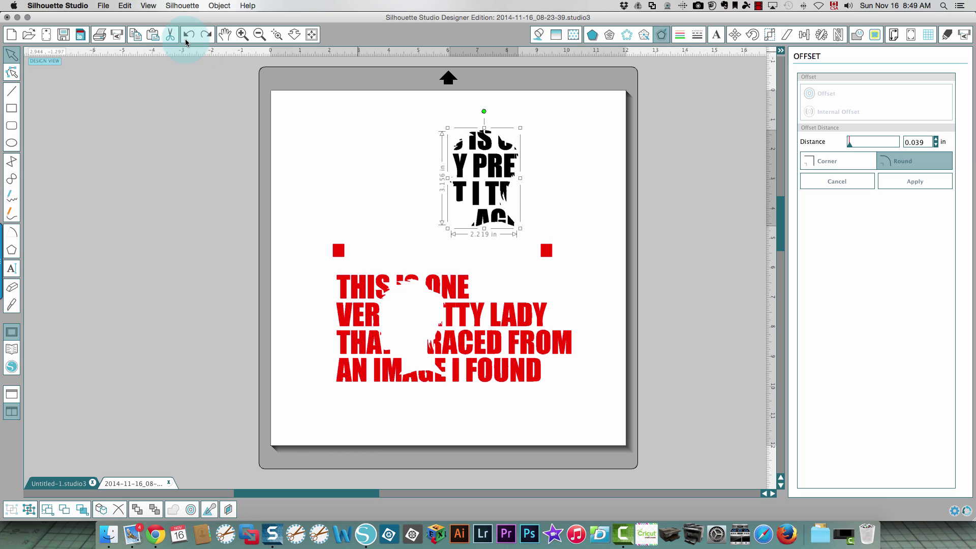
click(921, 142)
drag(921, 142, 886, 143)
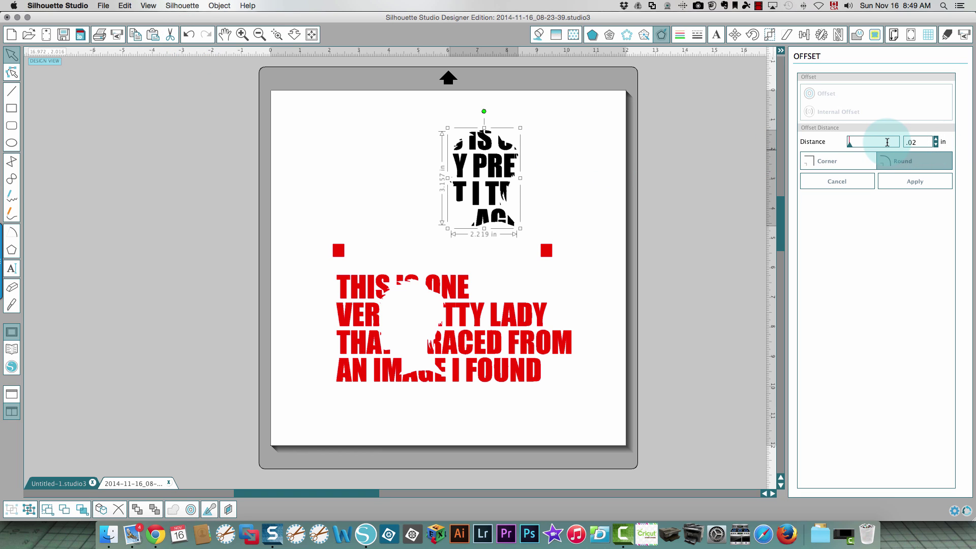
text(.02)
click(941, 184)
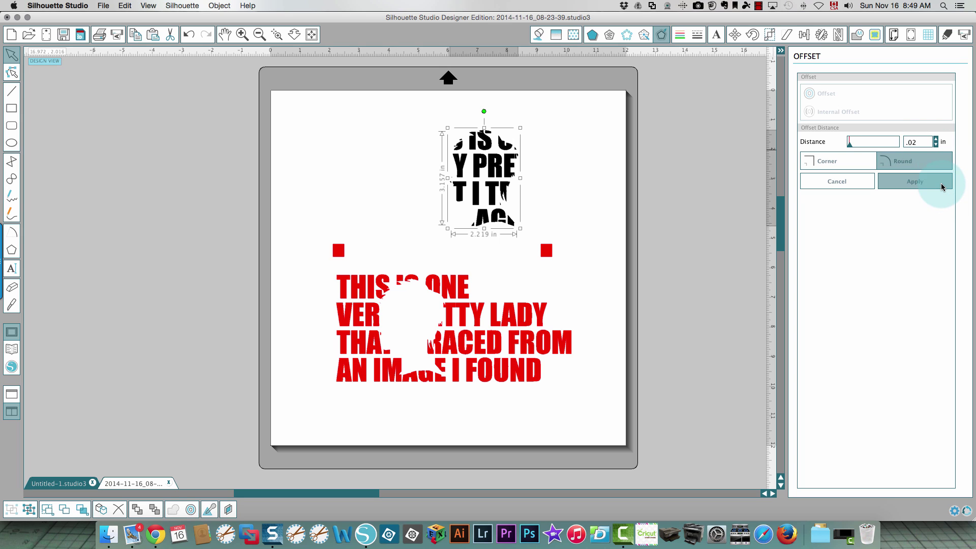
- Move the original black design aside and select all pieces of the 0.02 in offset outline
click(616, 159)
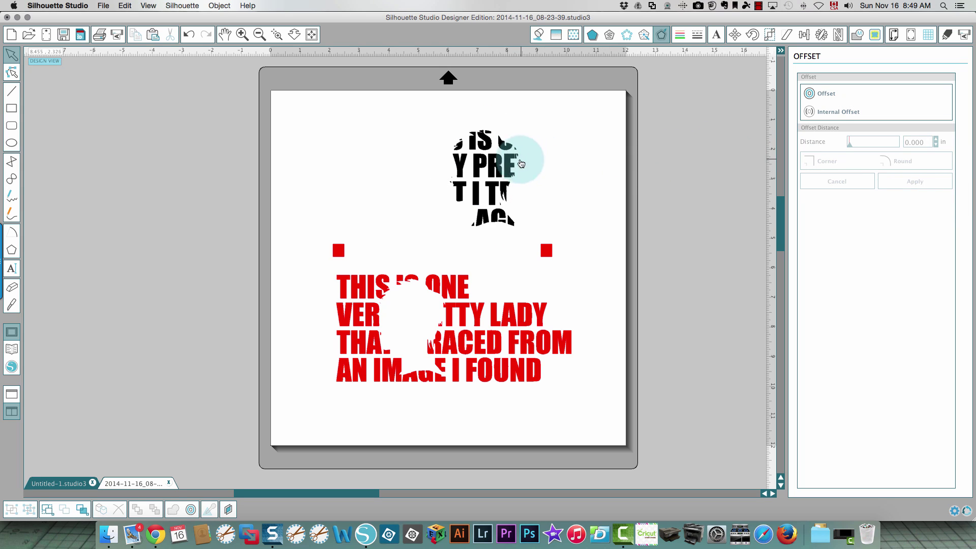
drag(498, 167, 569, 169)
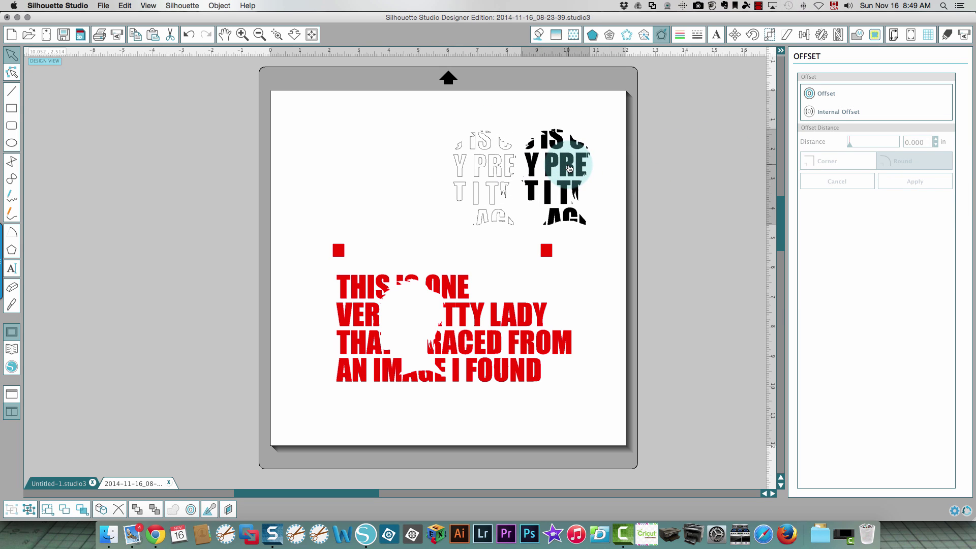
click(453, 170)
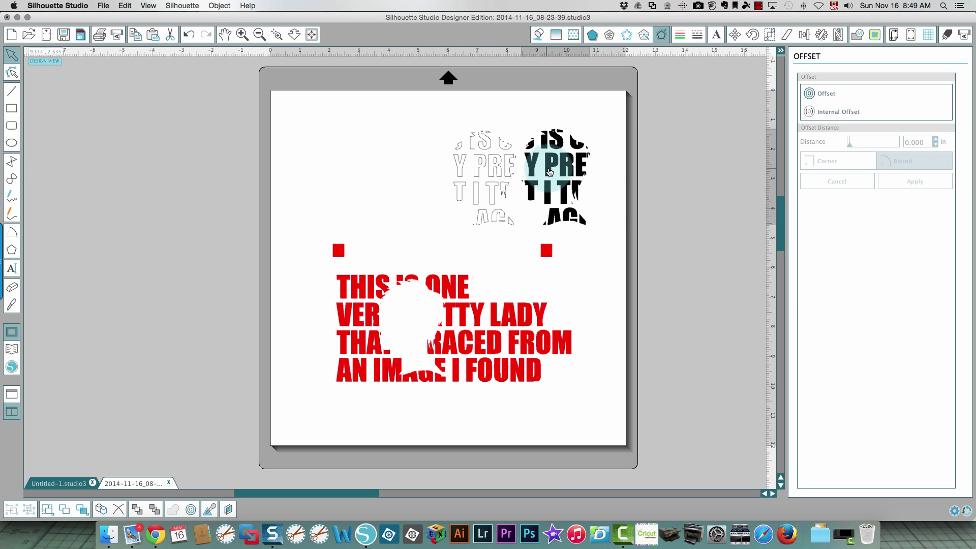
drag(535, 163, 618, 150)
drag(416, 112, 544, 227)
click(662, 32)
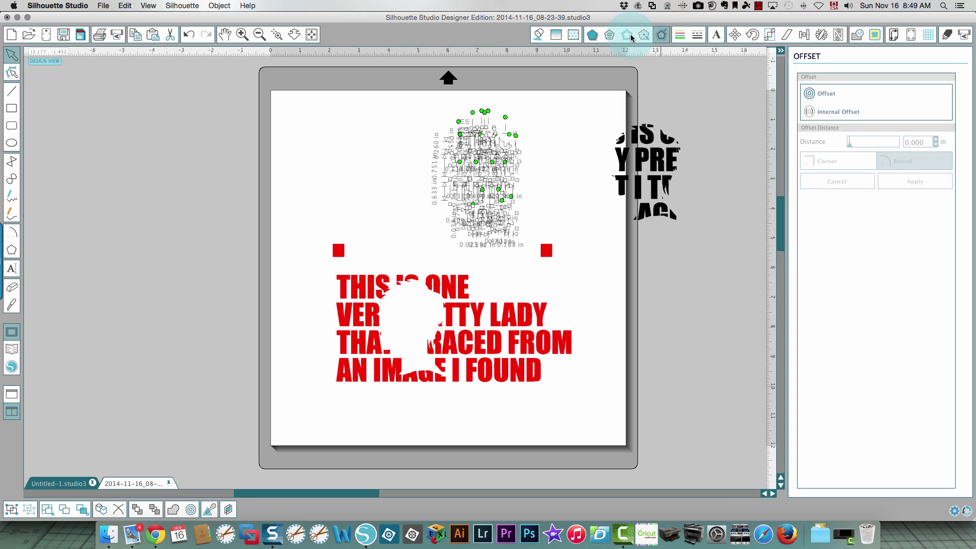
- Fill the offset outline black, weld its 20 shapes into one, and place it over the red text
click(538, 34)
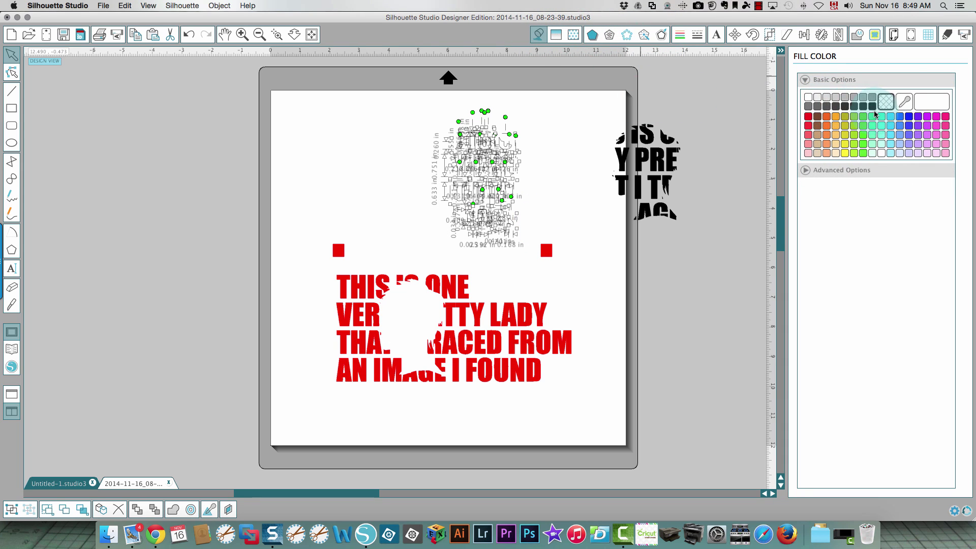
click(483, 147)
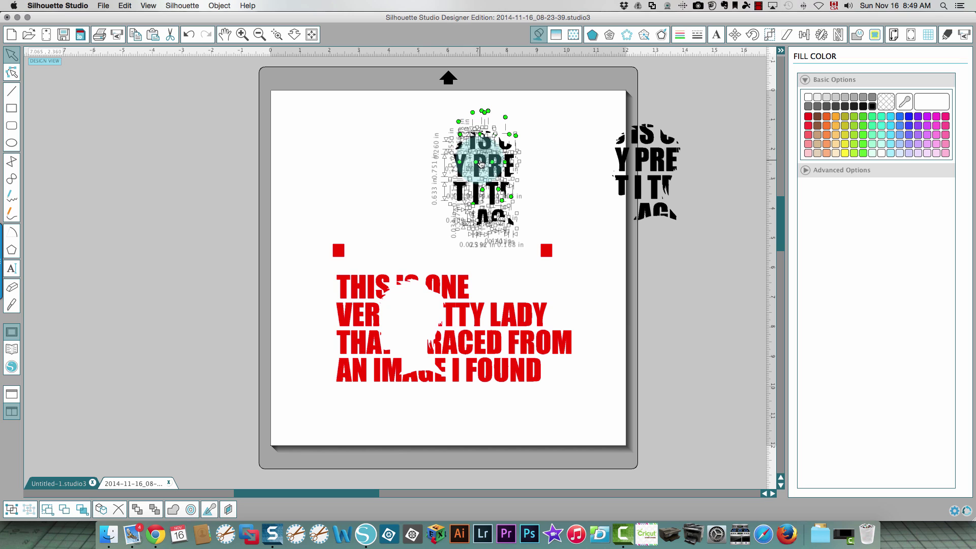
right_click(480, 162)
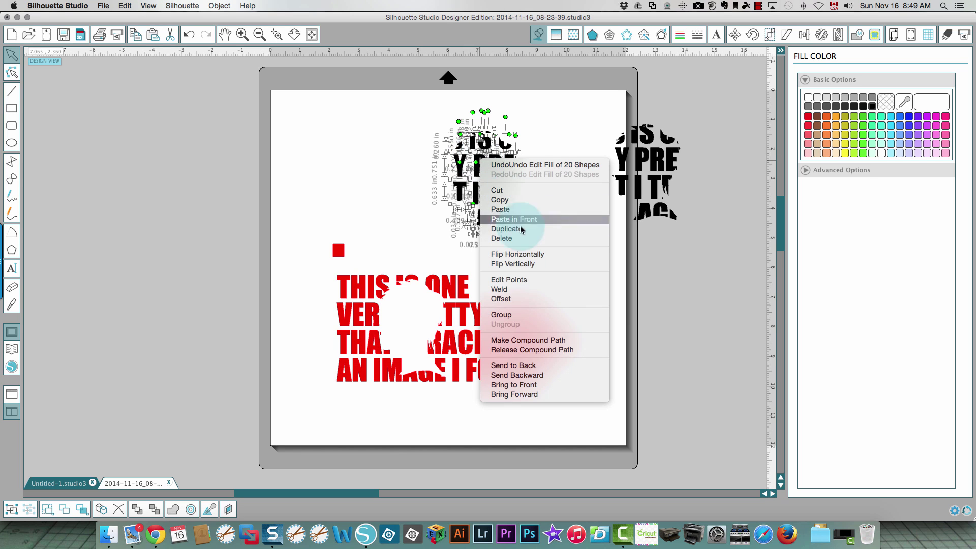
click(523, 289)
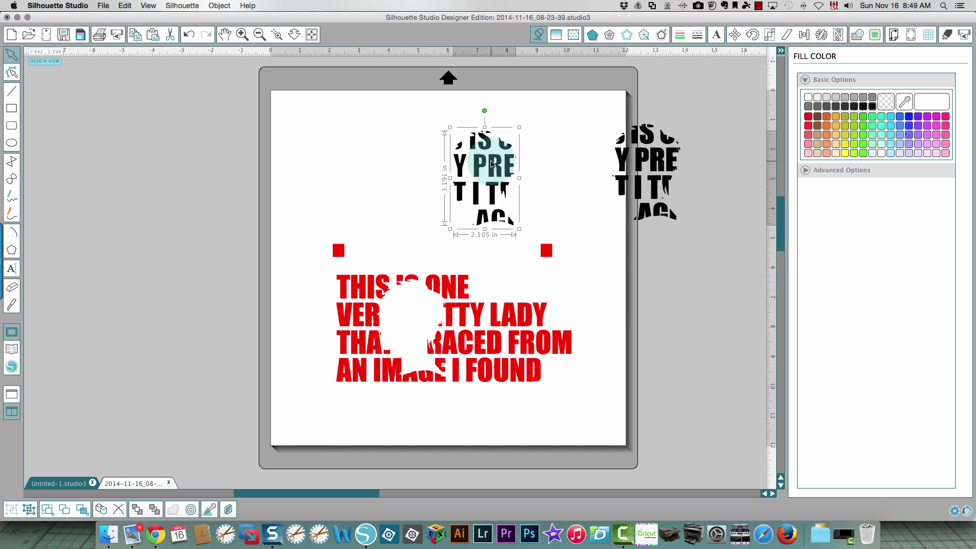
drag(491, 163, 417, 315)
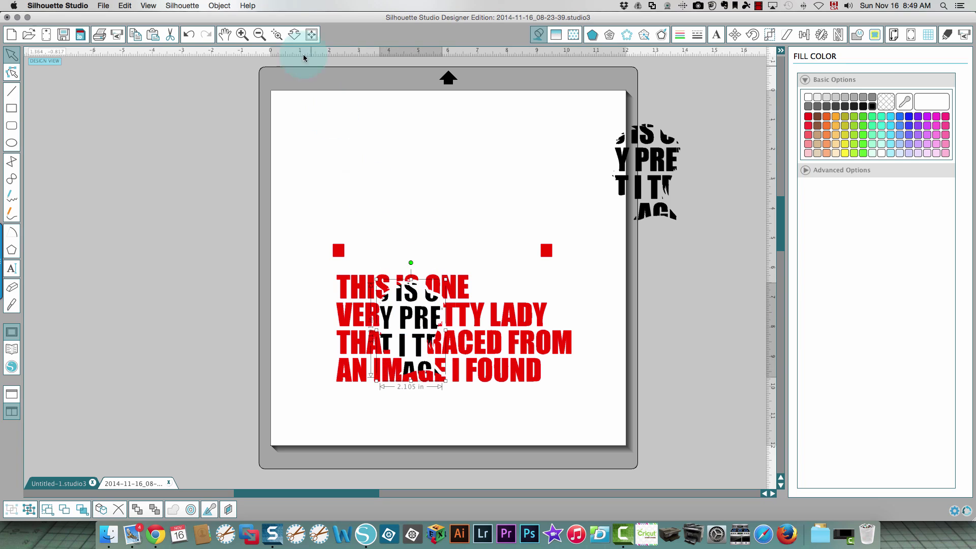
click(277, 34)
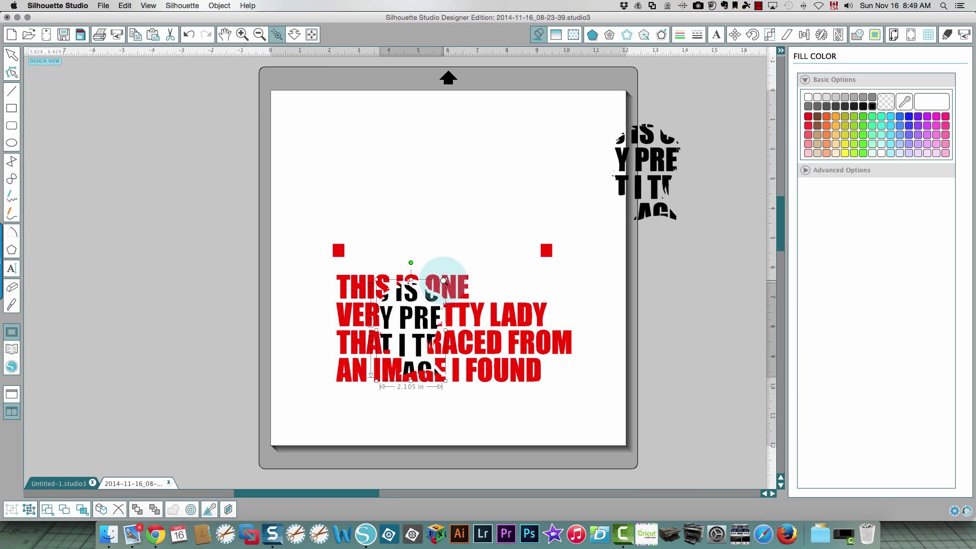
- Zoom in around PRE, nudge the black head shape up into alignment, then fit the mat in view
click(401, 316)
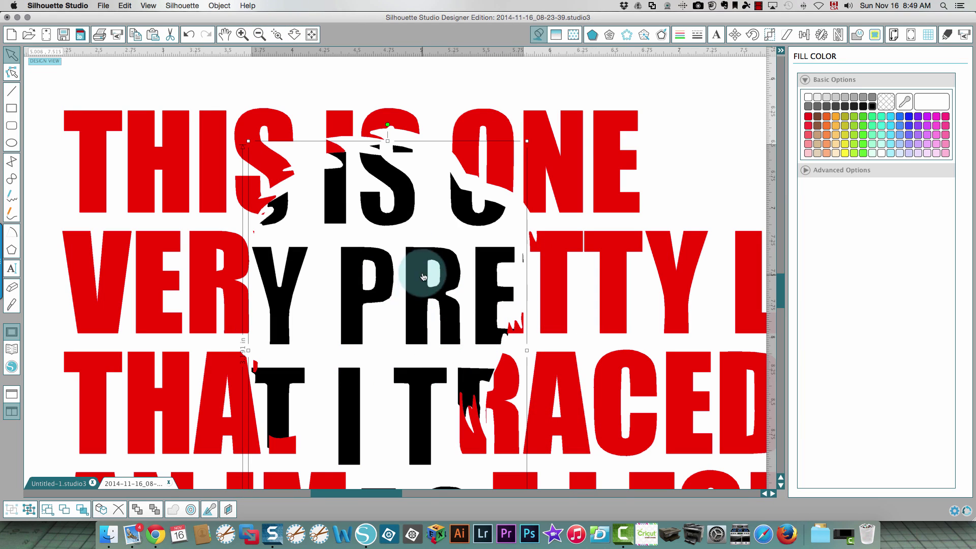
drag(407, 205, 408, 191)
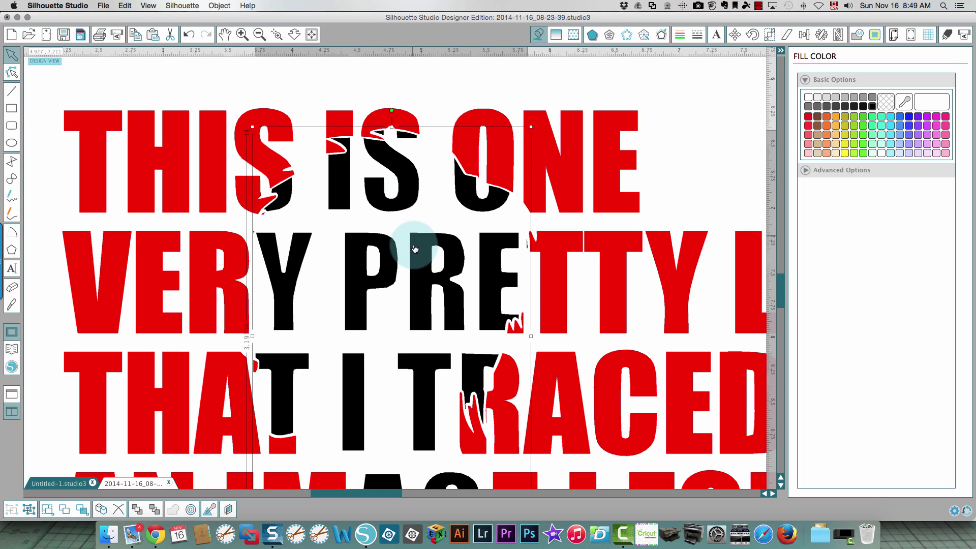
scroll(414, 248, down, 3)
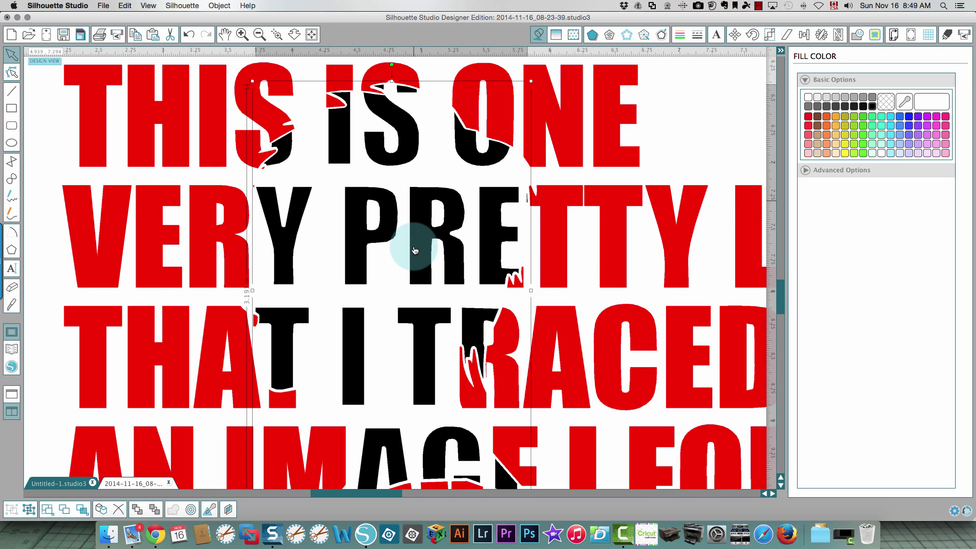
click(294, 35)
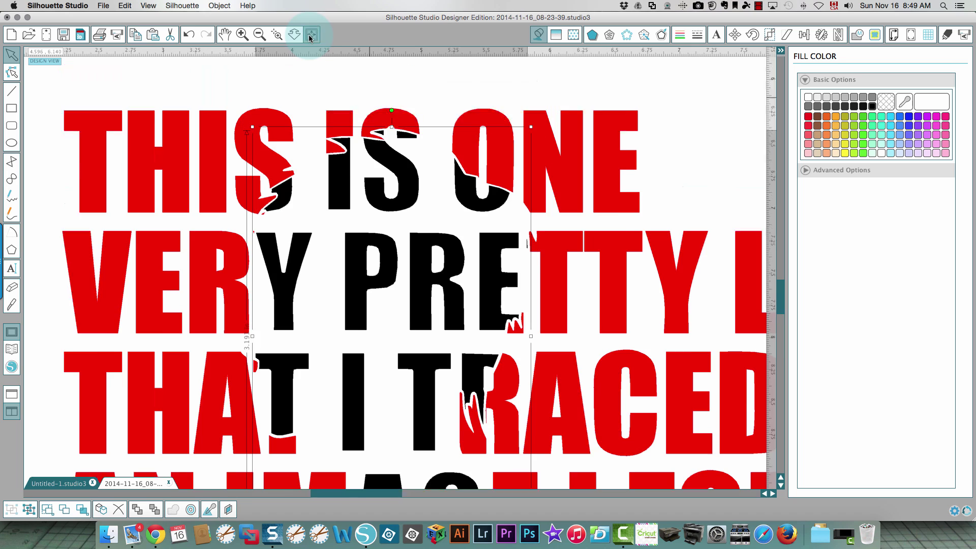